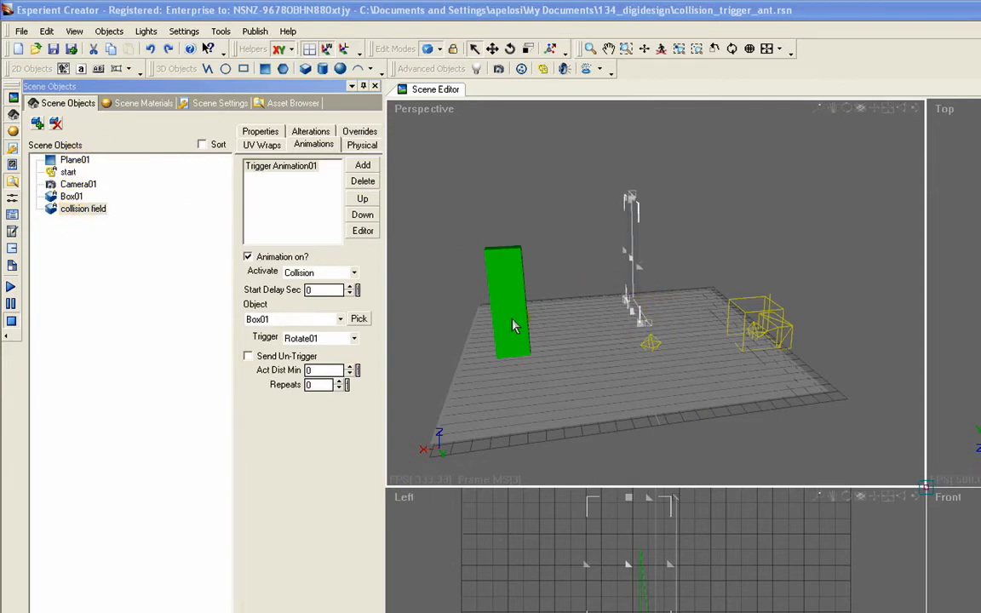
Play the scene, walk through the collision field towards the green box to test the collision-triggered rotation, and stop playback.
click(10, 290)
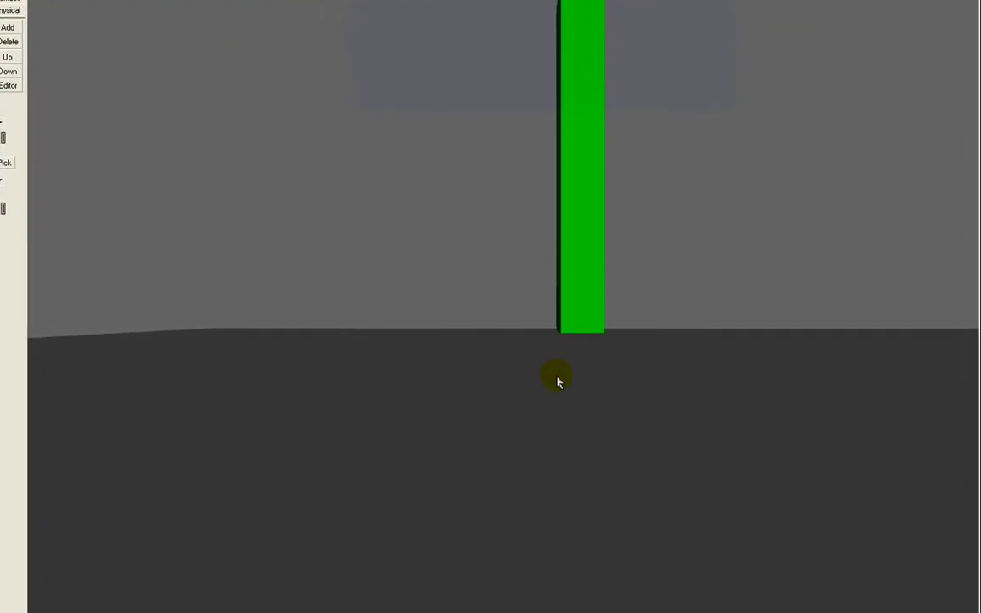
key(space)
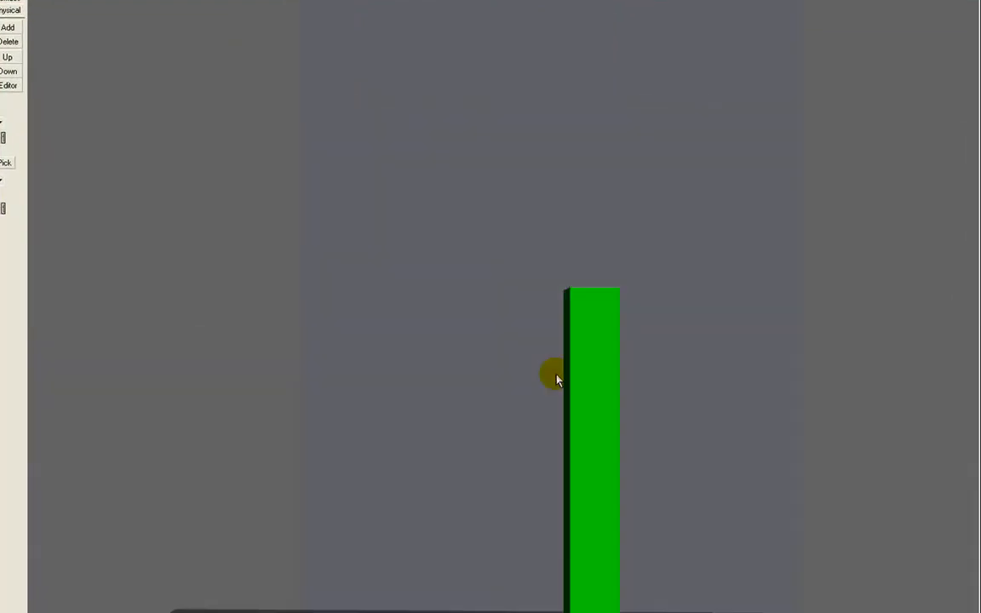
key(w)
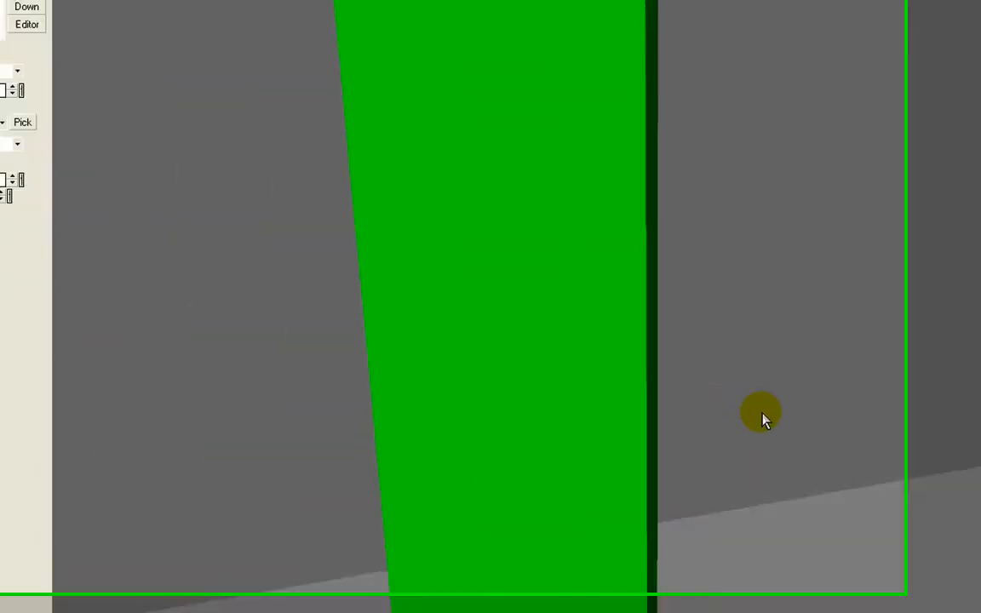
key(Right)
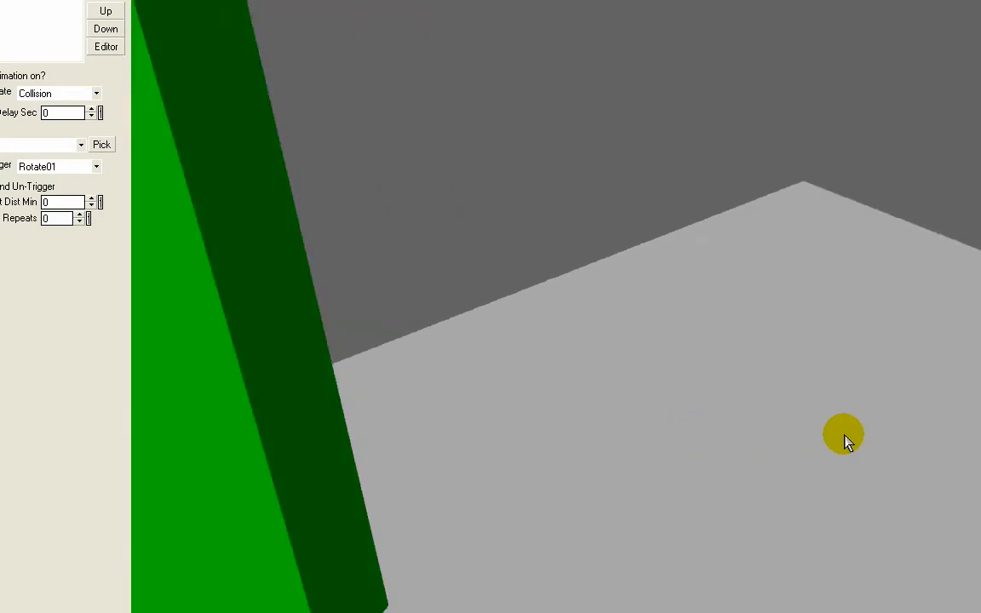
key(Right)
key(Up)
key(Right)
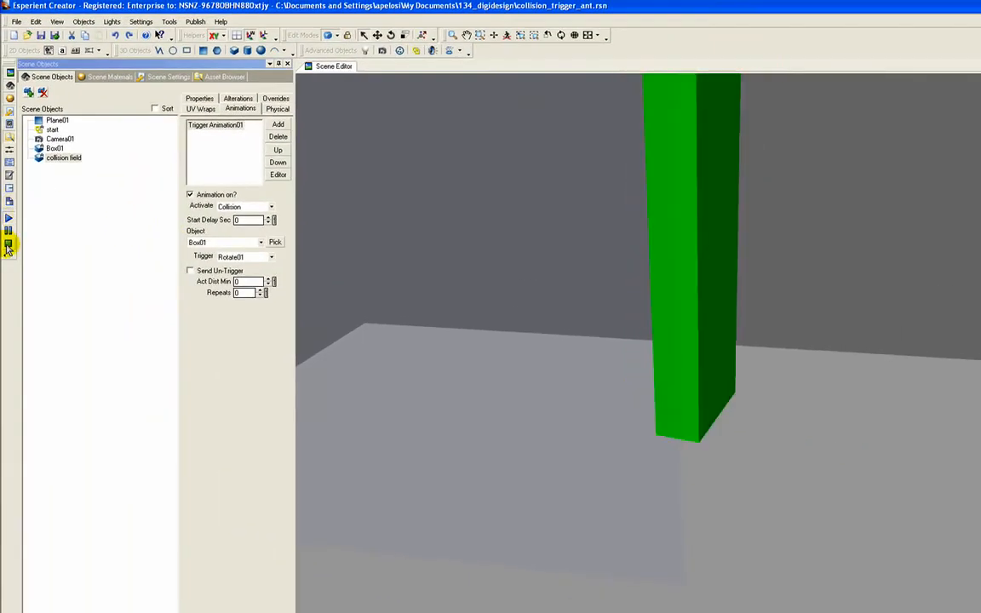
click(8, 245)
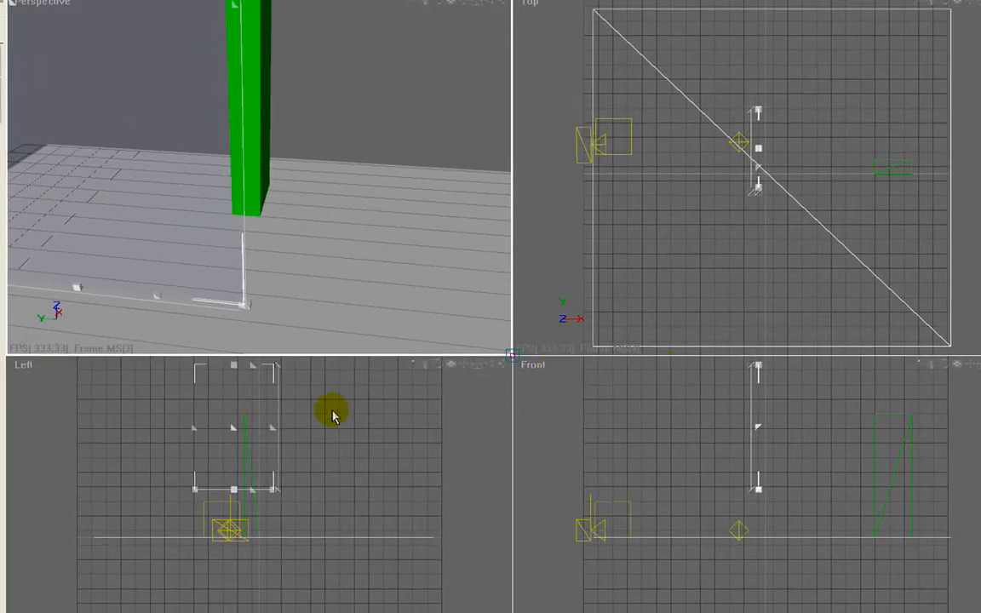
Examine the placement of the collision field relative to the green box in the enlarged perspective and front views.
key(alt+w)
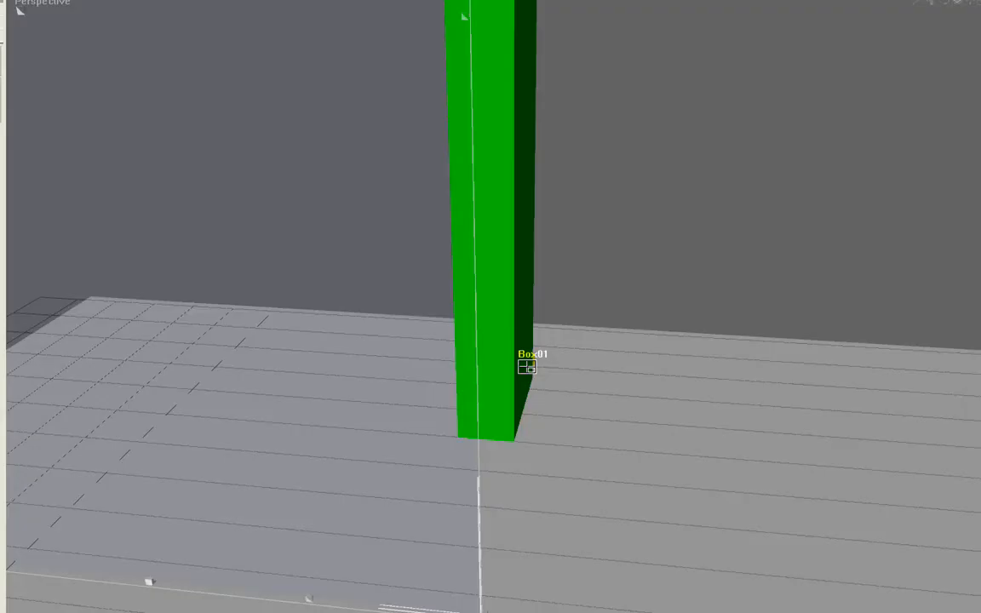
key(alt+w)
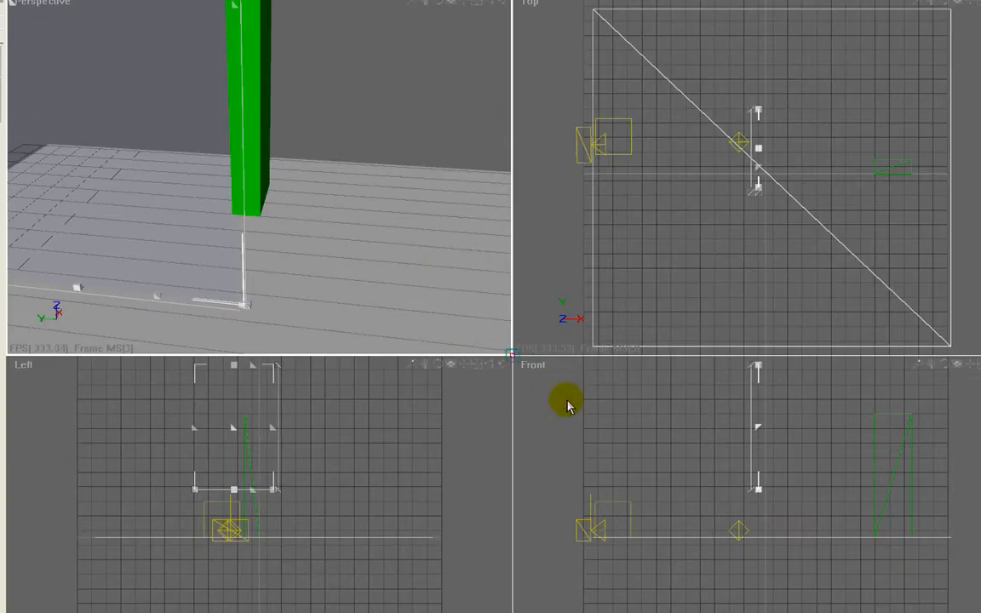
key(alt+w)
key(alt+w)
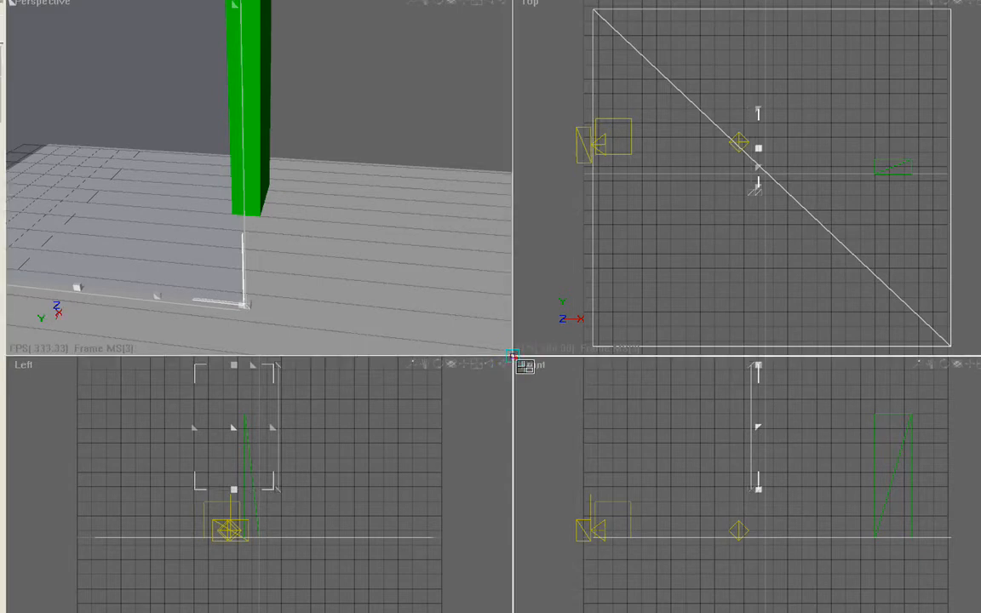
key(alt+w)
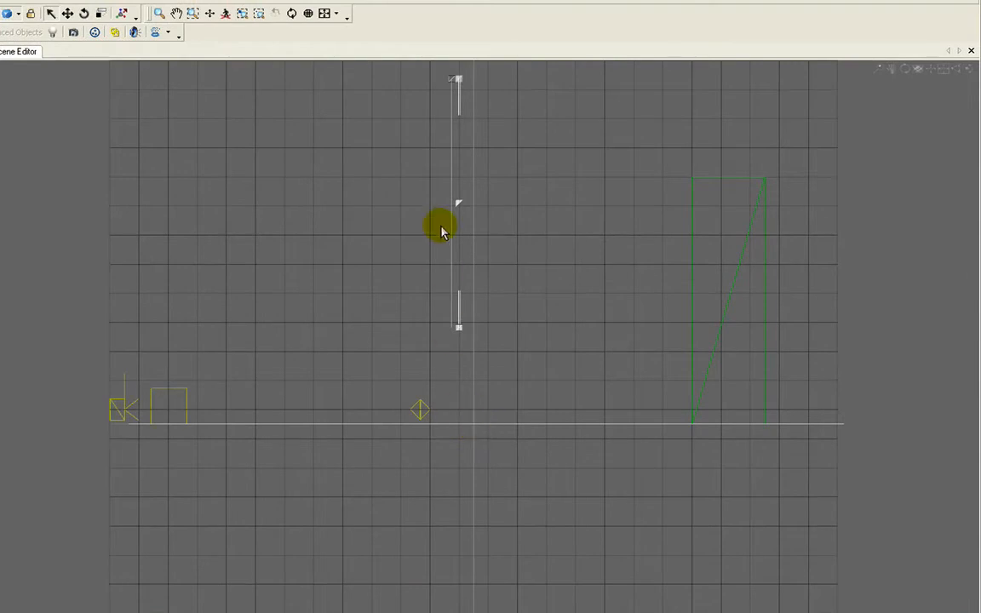
key(alt+w)
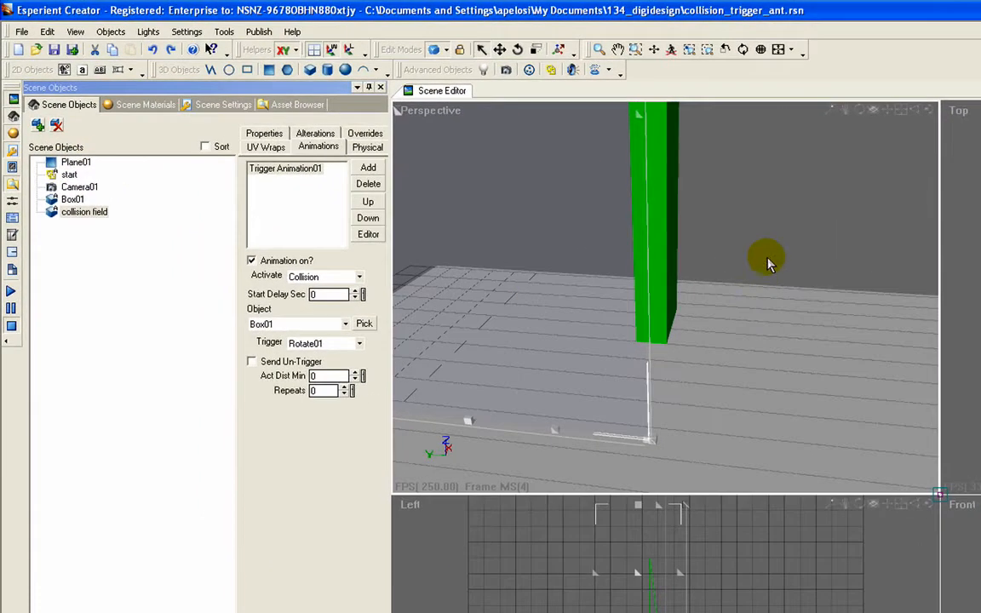
Clear the selection and examine the physical settings of Plane01, including its floor or ground option.
click(768, 262)
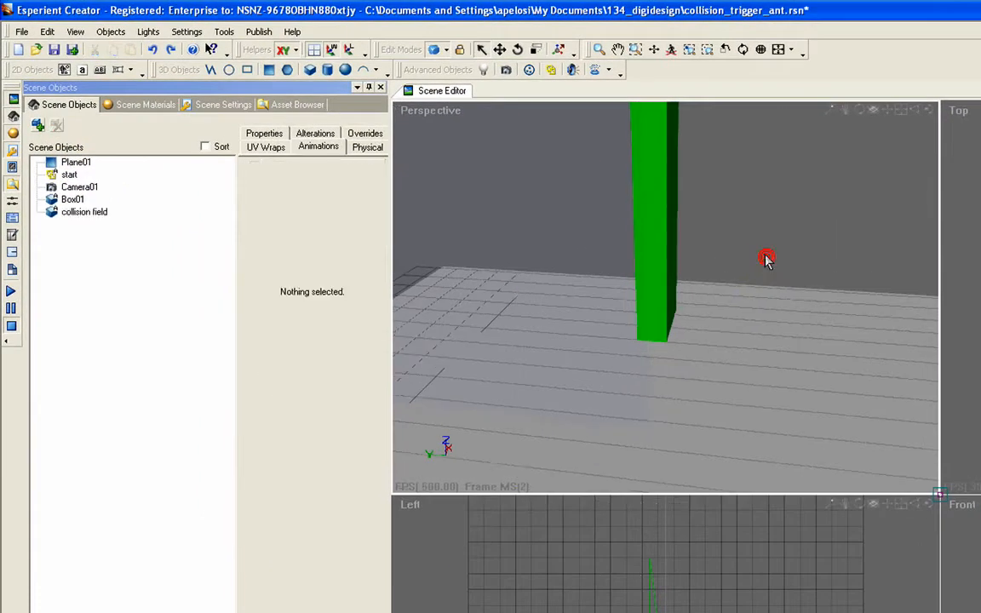
scroll(766, 259, down, 3)
middle_drag(728, 274, 737, 257)
scroll(735, 256, down, 2)
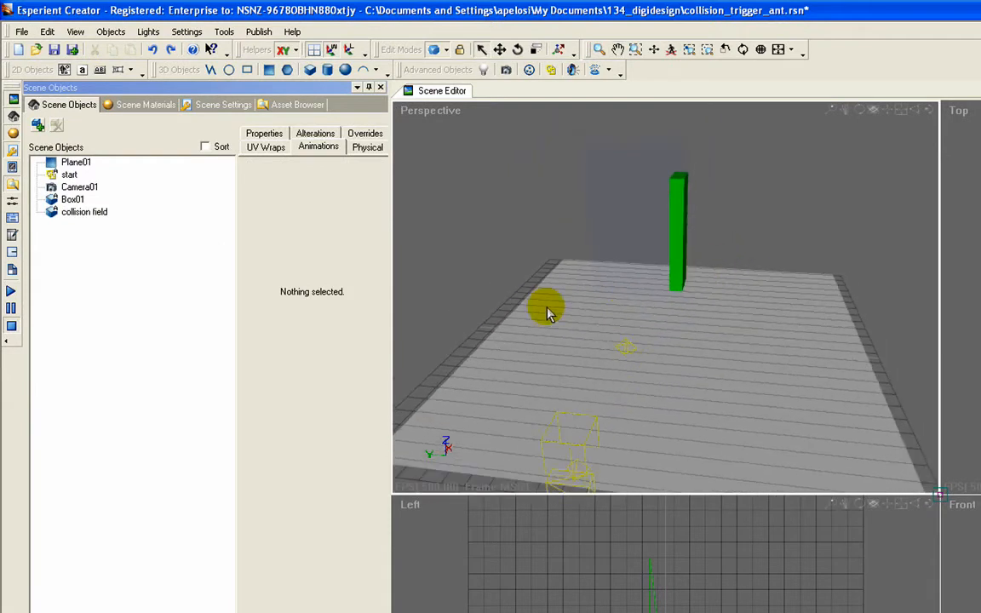
click(64, 162)
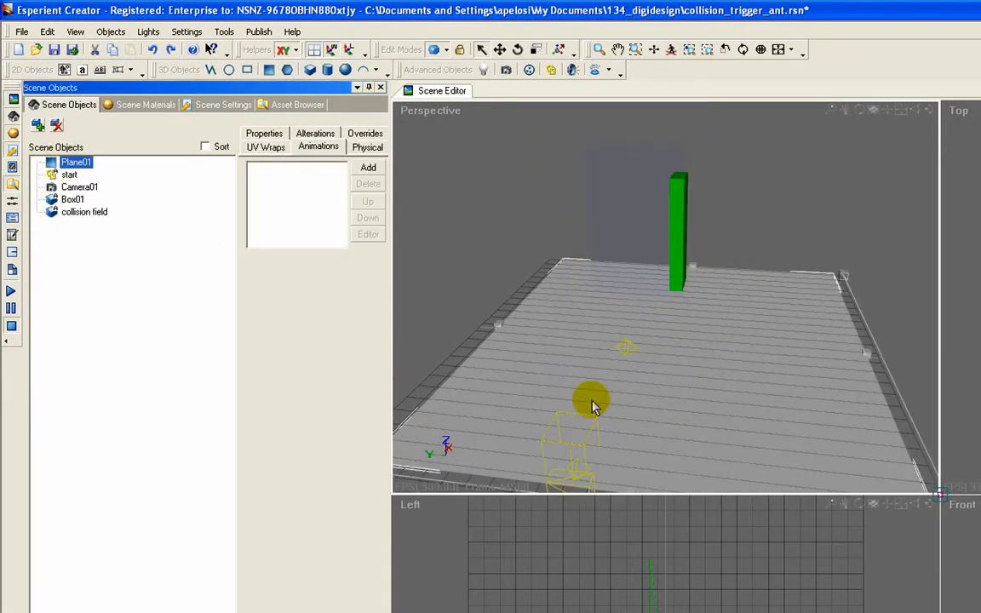
click(366, 149)
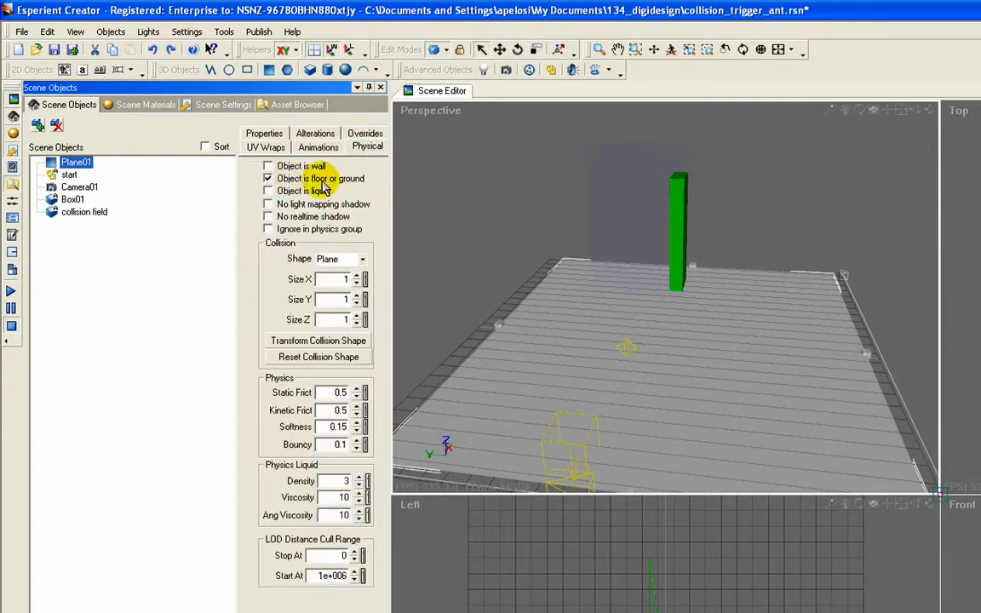
Review the animations assigned to the start null object, Camera01, Box01 and the collision field.
click(69, 175)
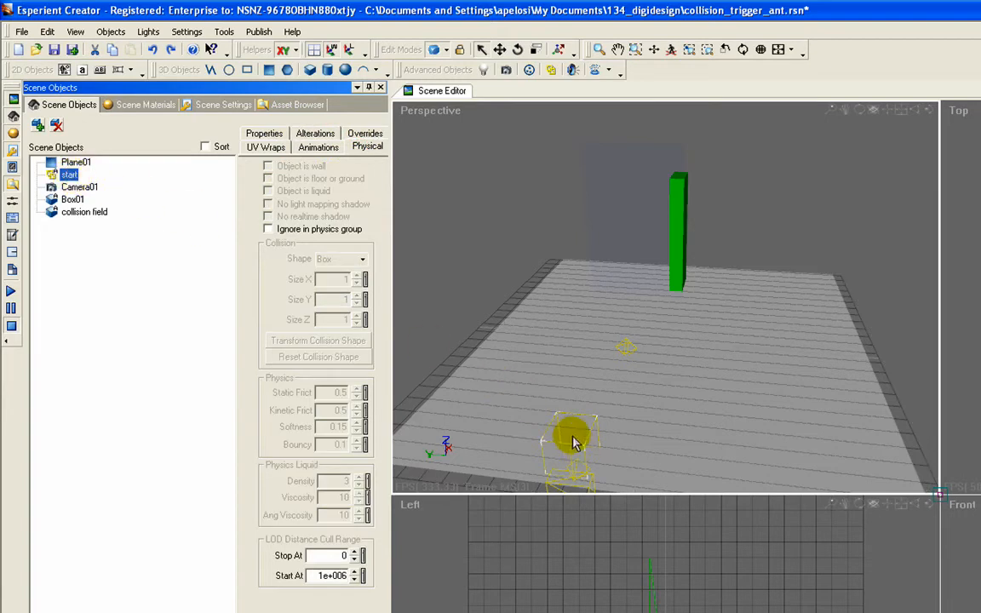
click(551, 71)
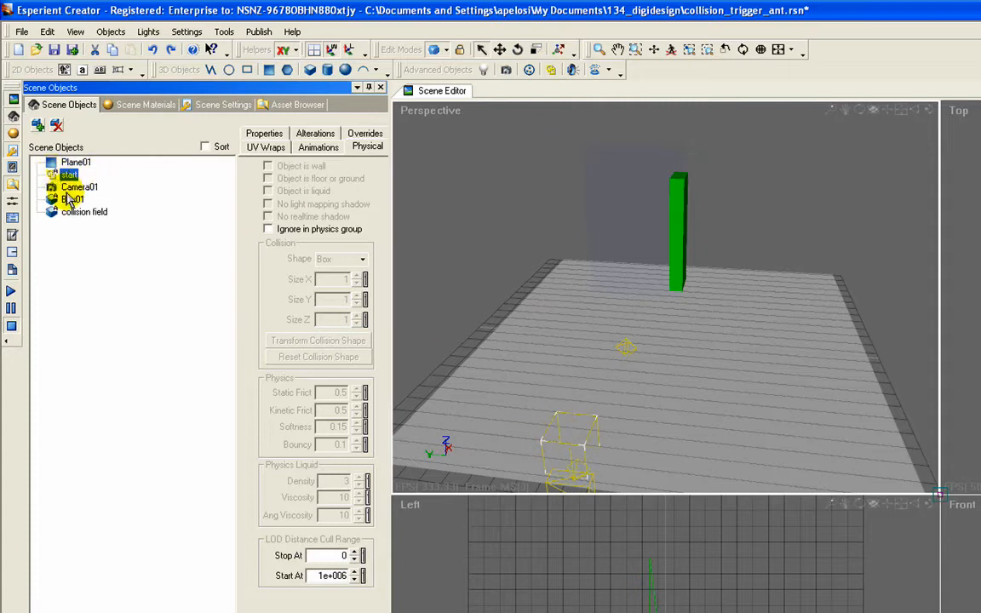
click(315, 145)
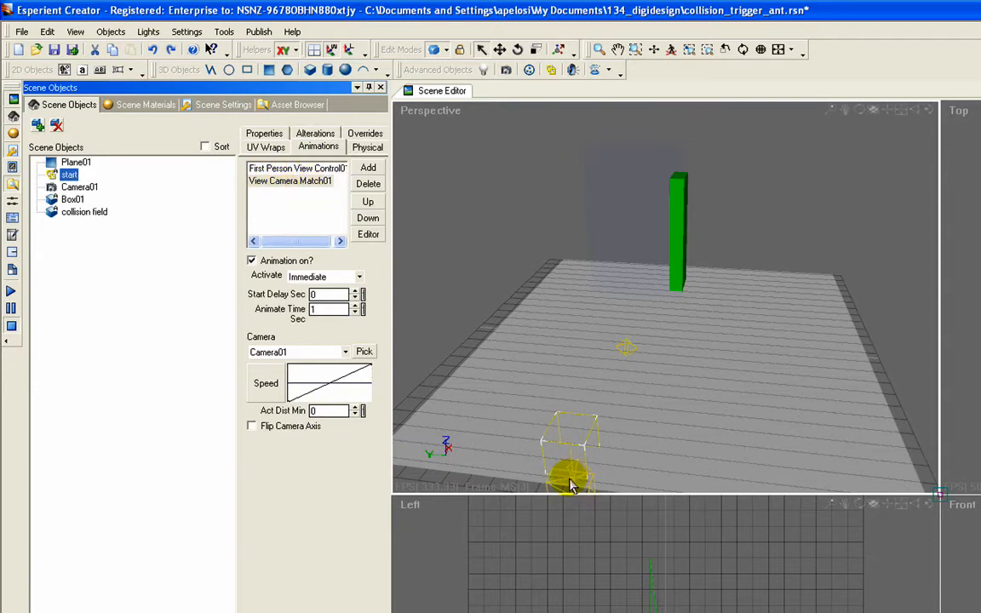
click(81, 186)
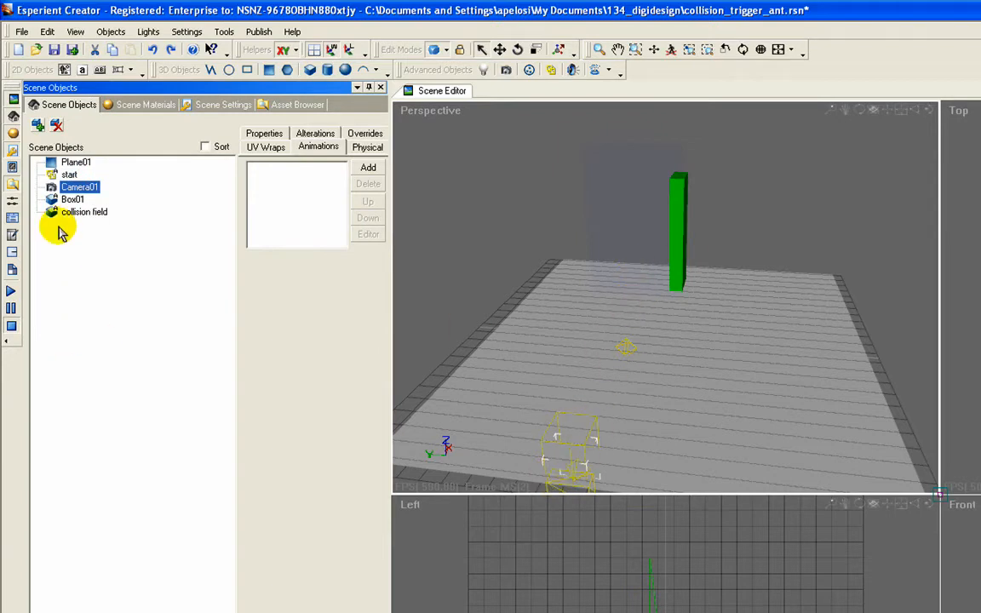
click(68, 200)
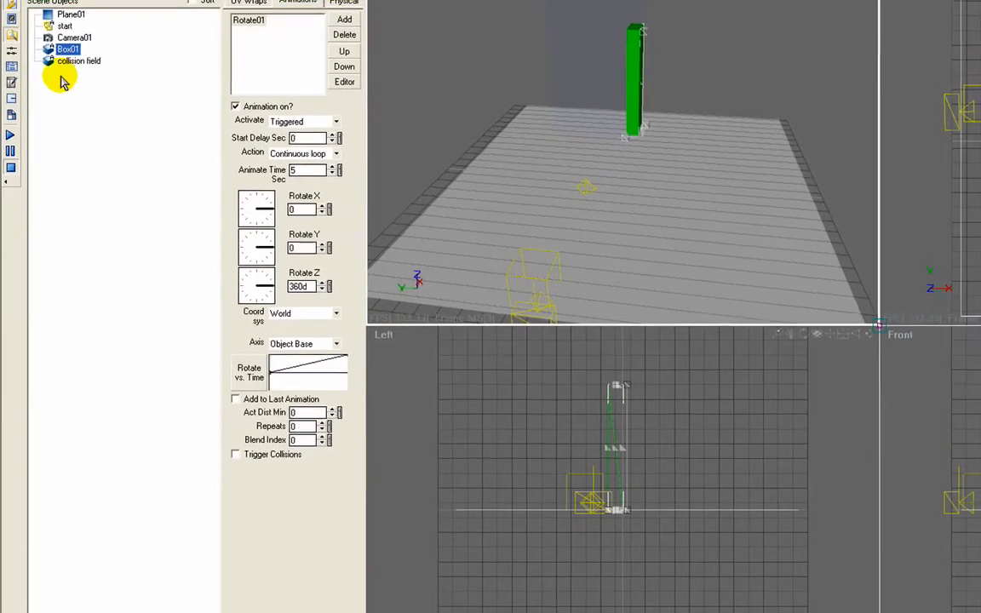
click(78, 213)
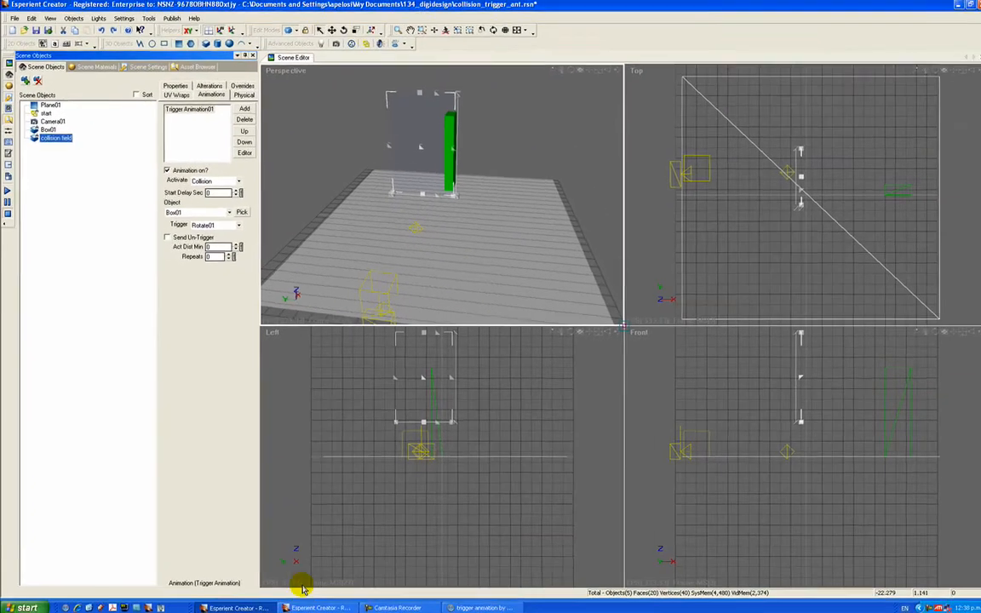
Switch to the untitled scene, draw a plane about 24.75 by 24.97 over the grid, and mark it as floor or ground.
click(303, 604)
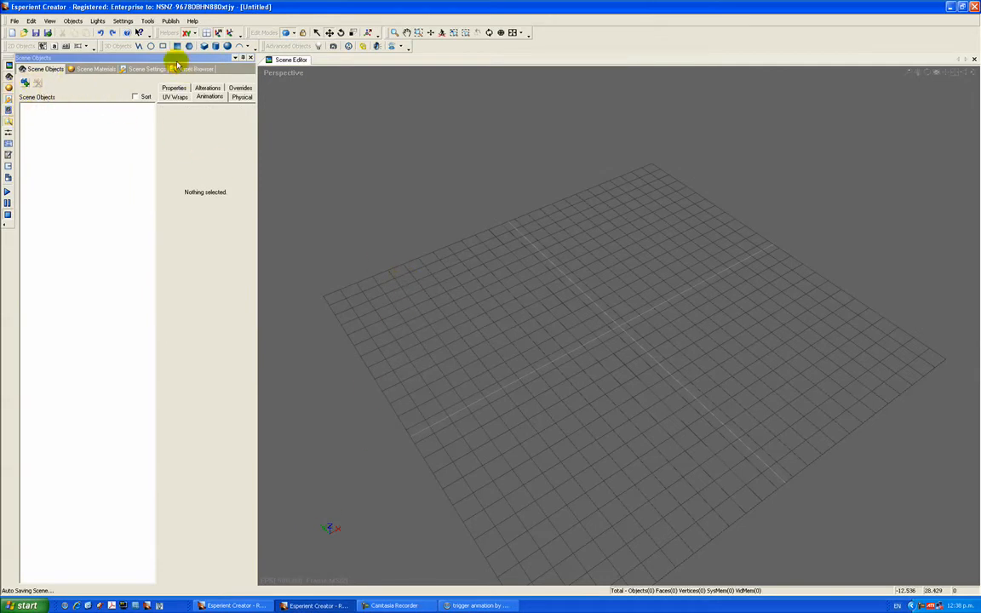
click(325, 298)
click(946, 364)
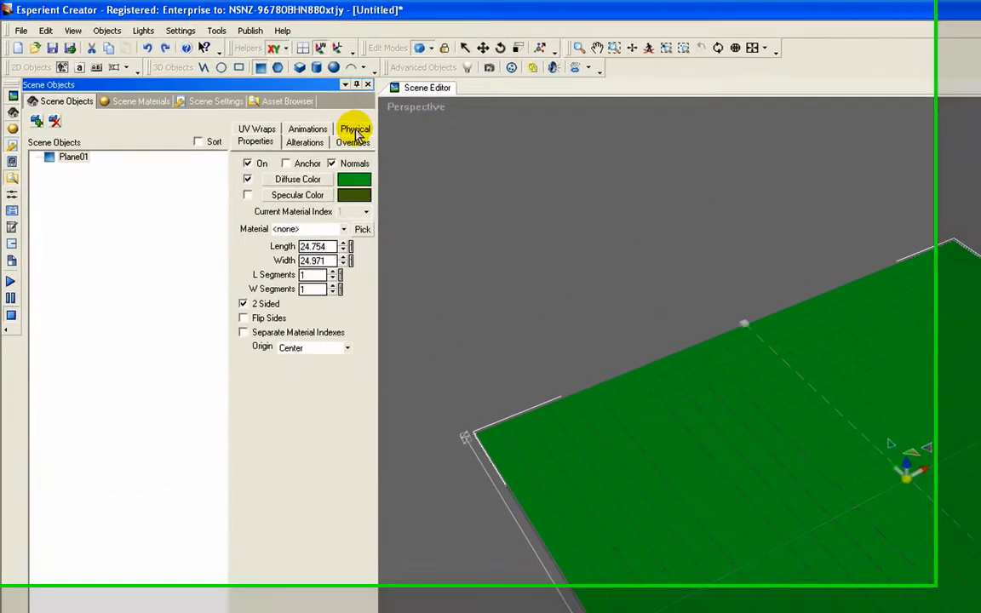
click(242, 90)
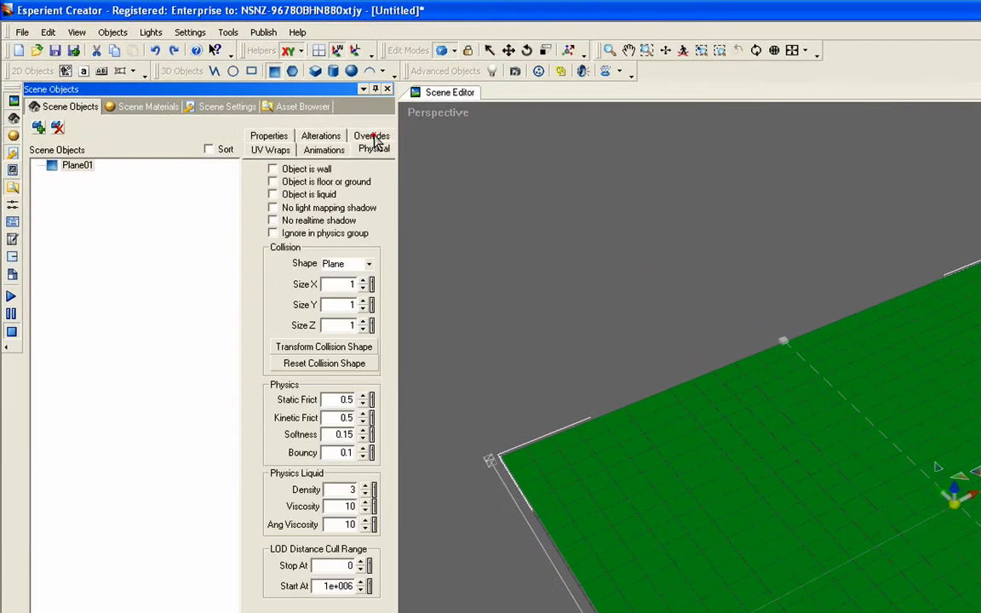
click(272, 182)
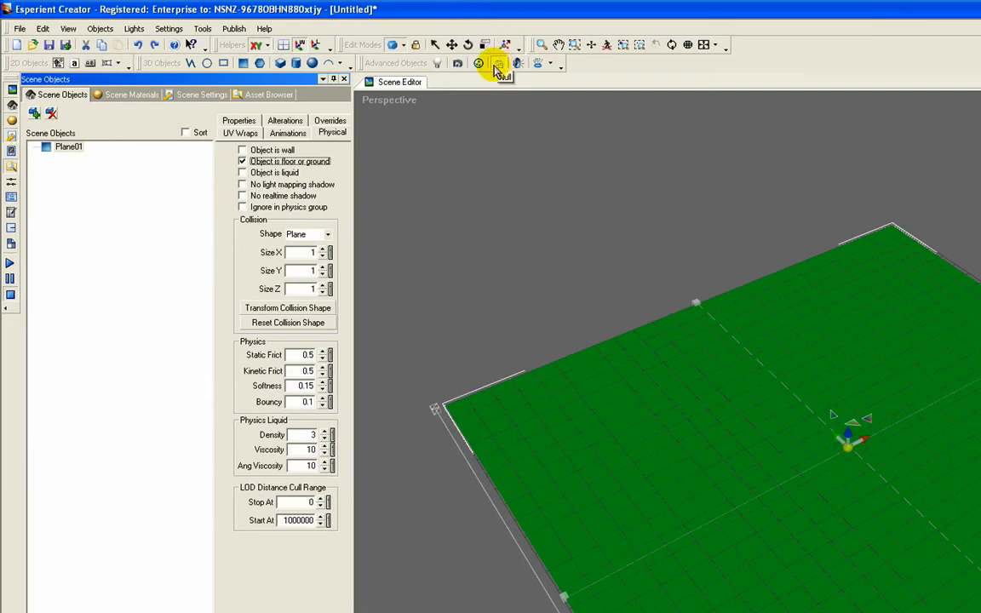
Place a null object near the plane's edge by its centre line and add a View Camera Match animation to it.
click(602, 555)
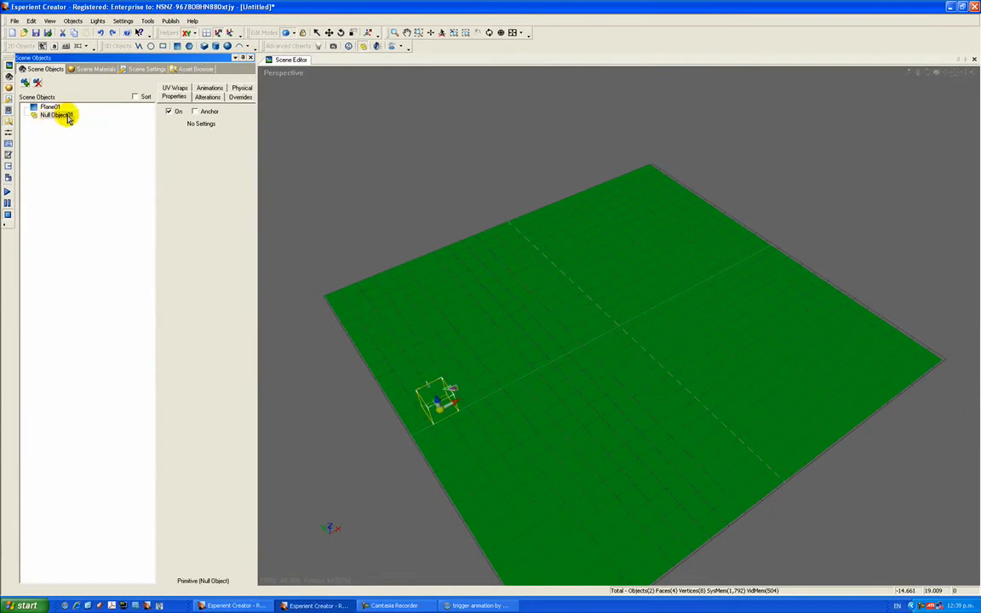
click(207, 91)
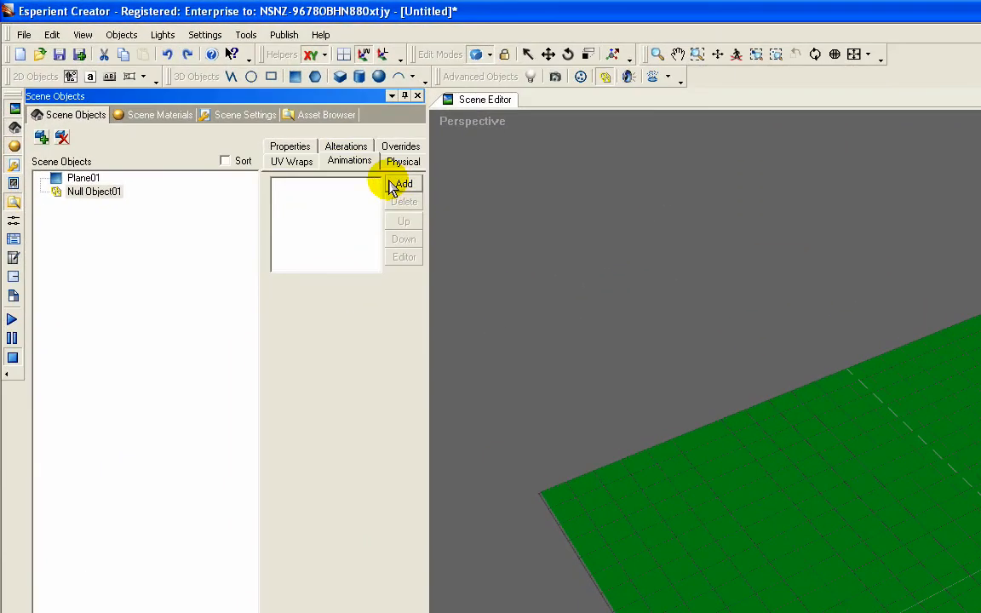
click(243, 110)
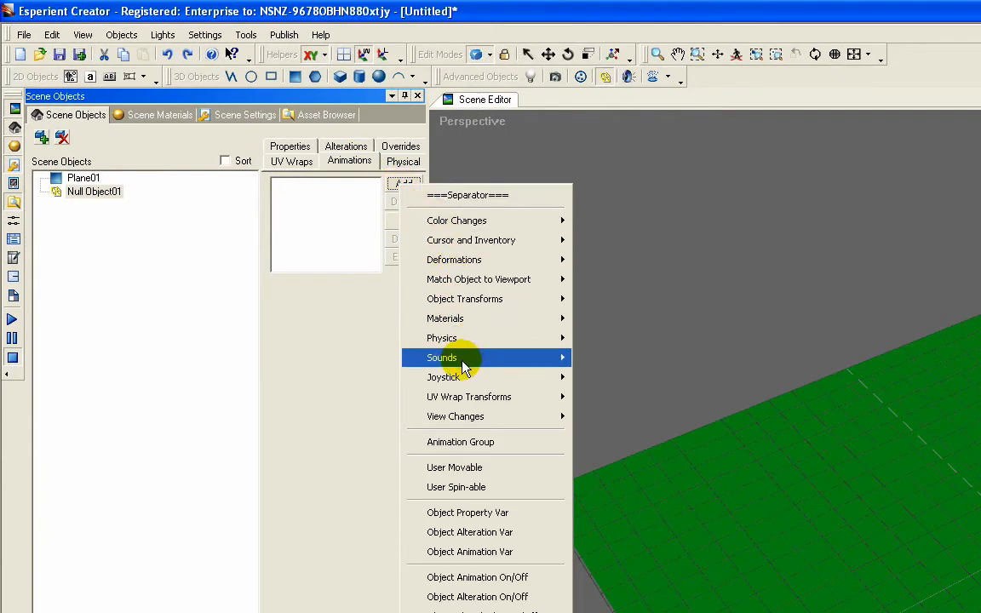
mouse_move(464, 366)
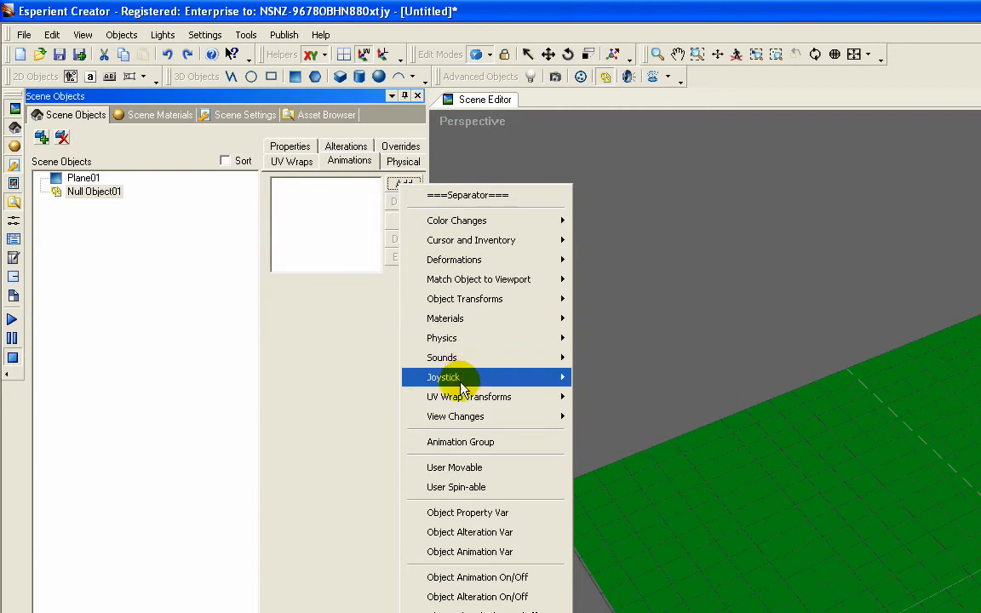
mouse_move(464, 422)
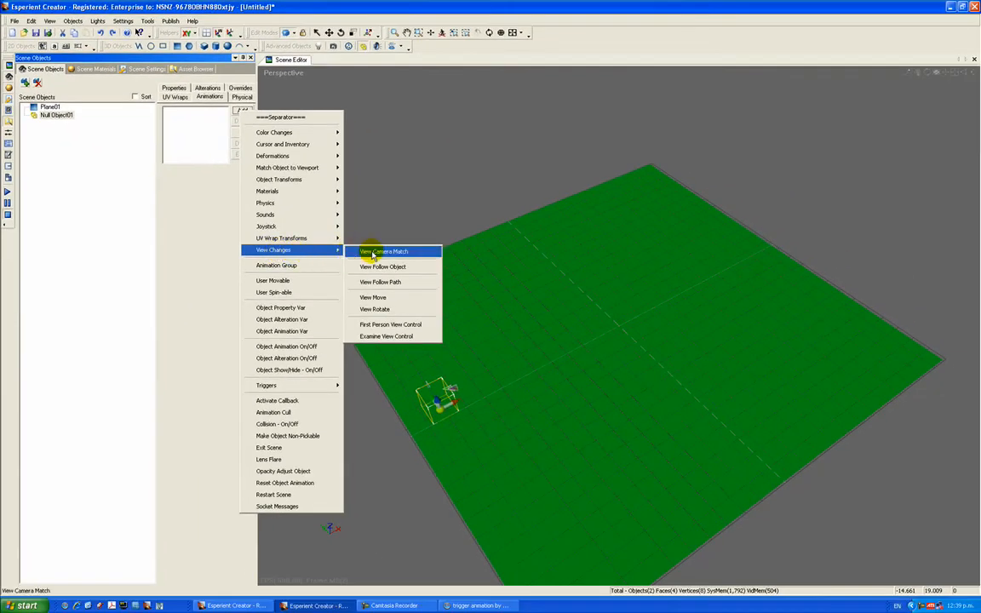
click(372, 253)
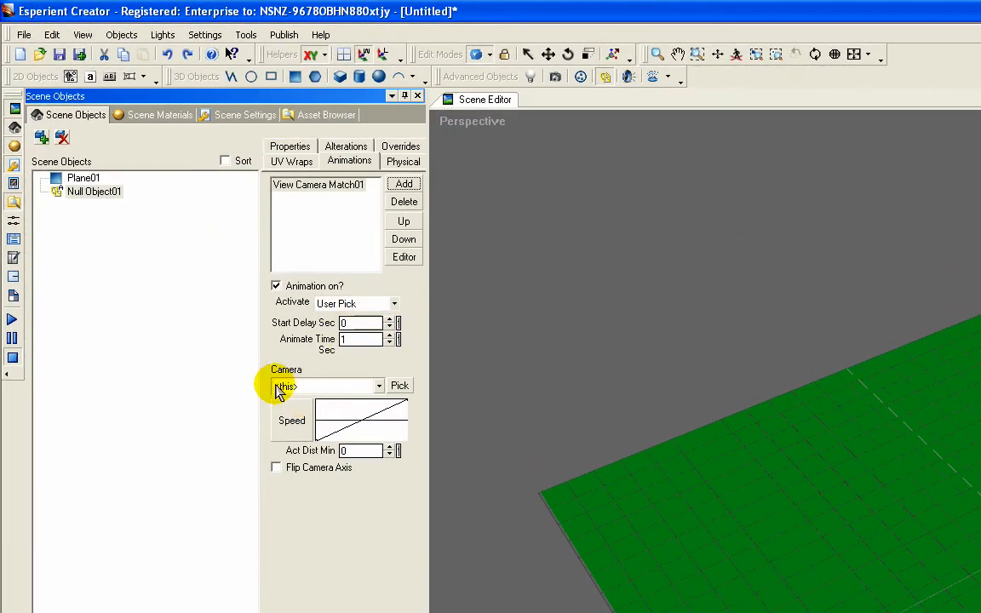
click(380, 388)
click(383, 396)
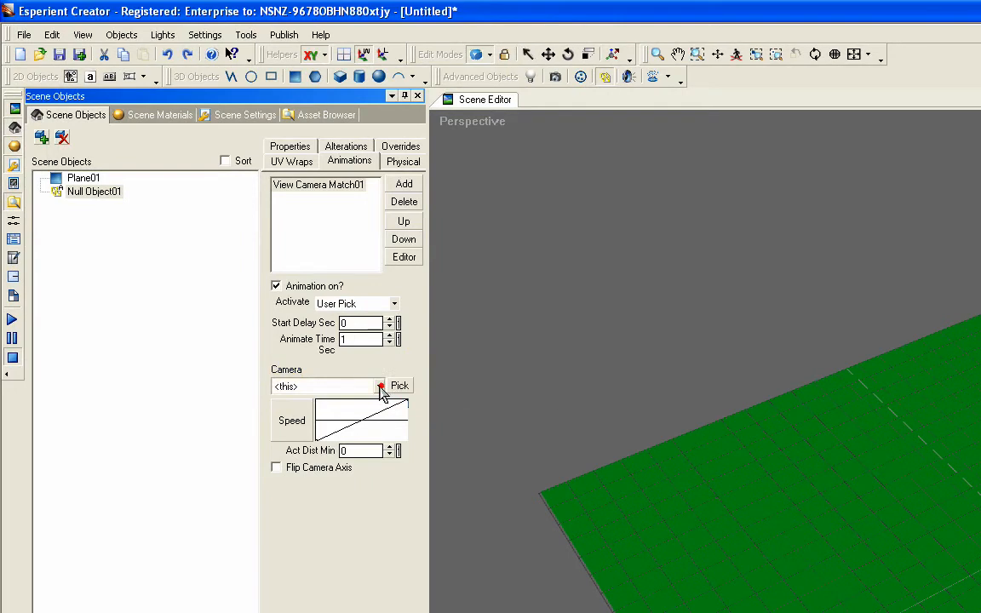
Switch to the collision_trigger_ant scene and examine the start object's View Camera Match and First Person View Control animations.
click(406, 187)
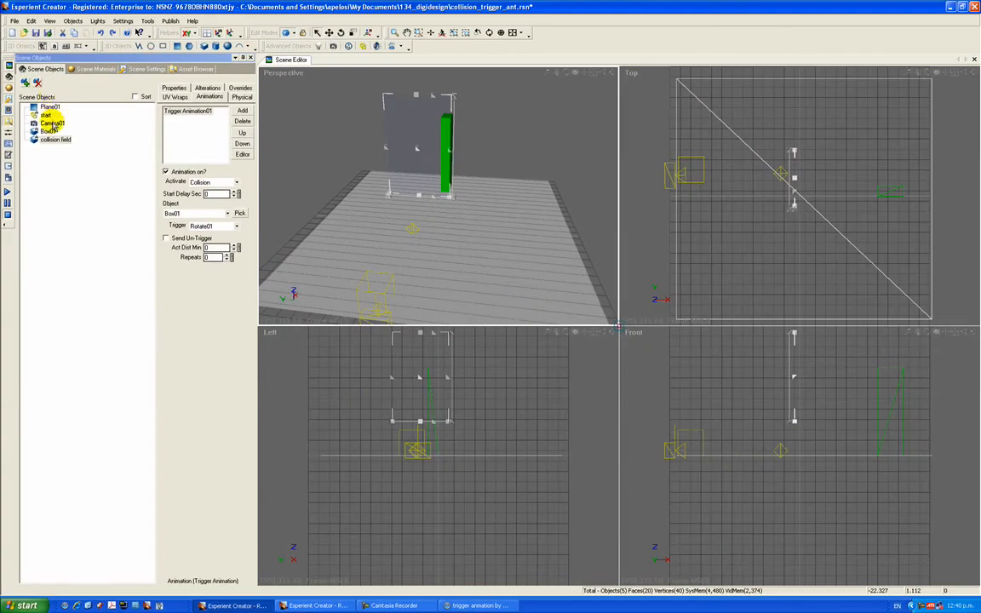
click(44, 115)
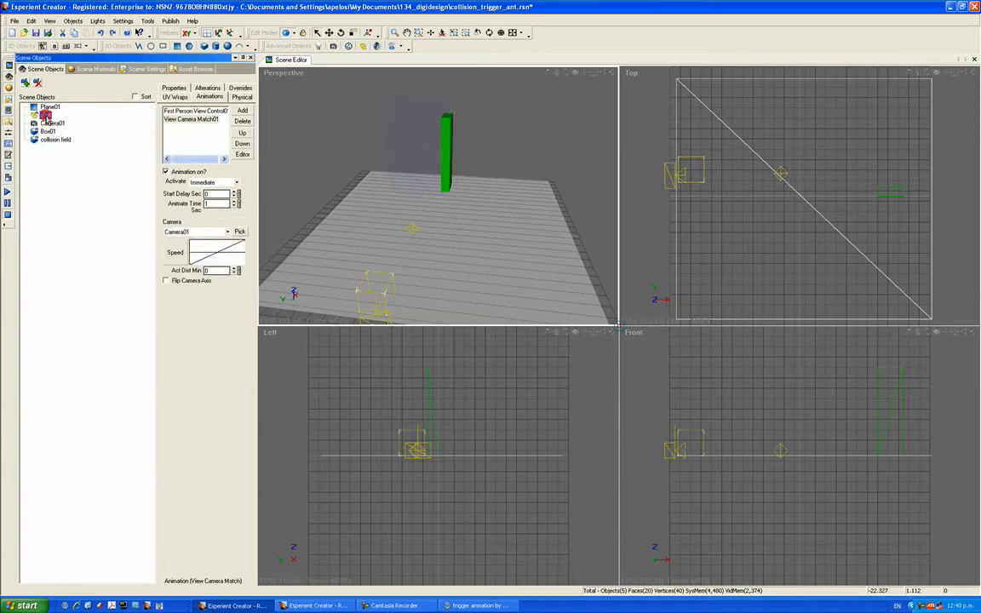
click(180, 112)
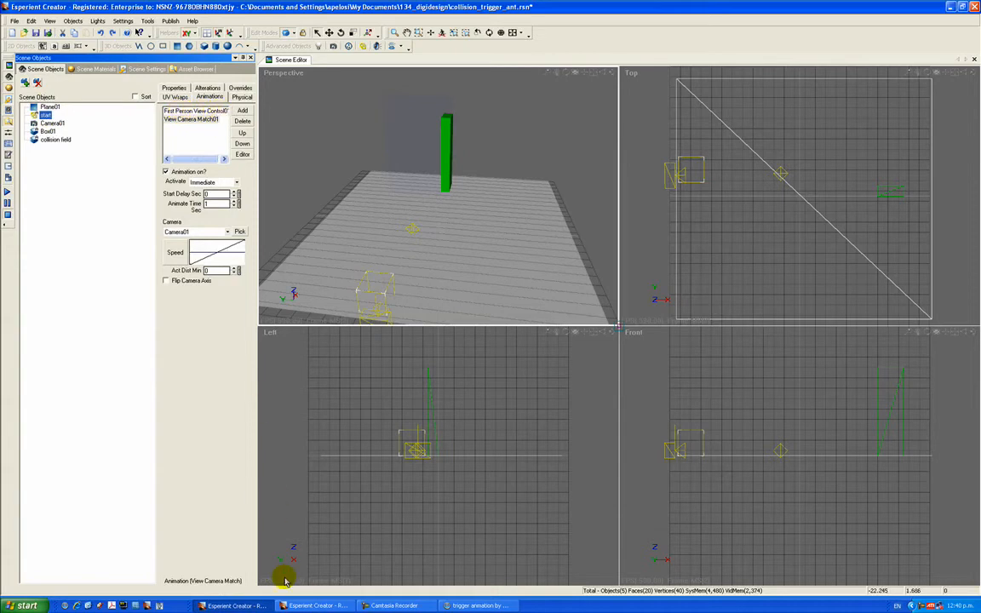
Switch back to the untitled scene and add a First Person View Control animation to the null object.
click(315, 605)
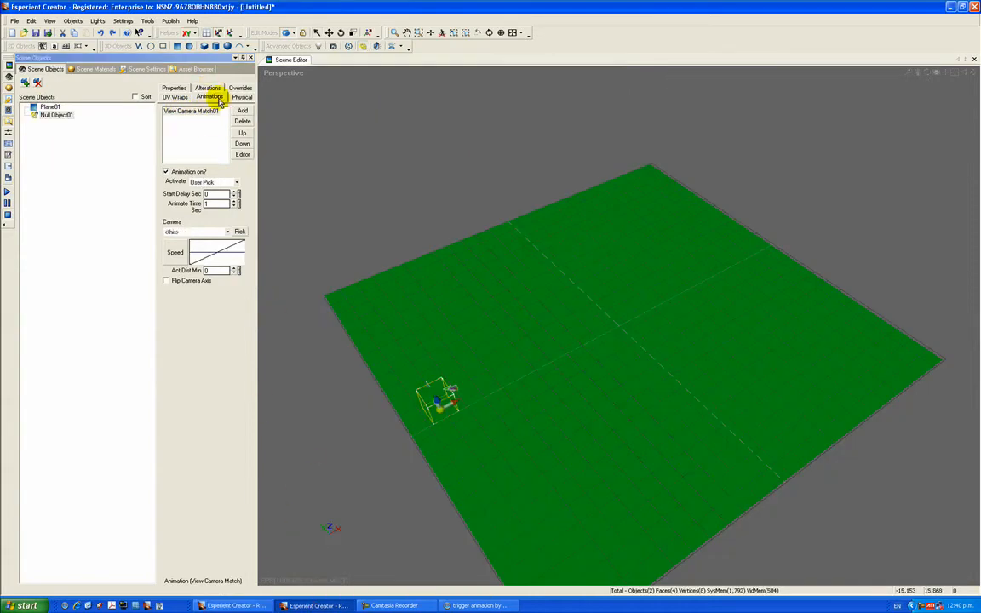
click(241, 111)
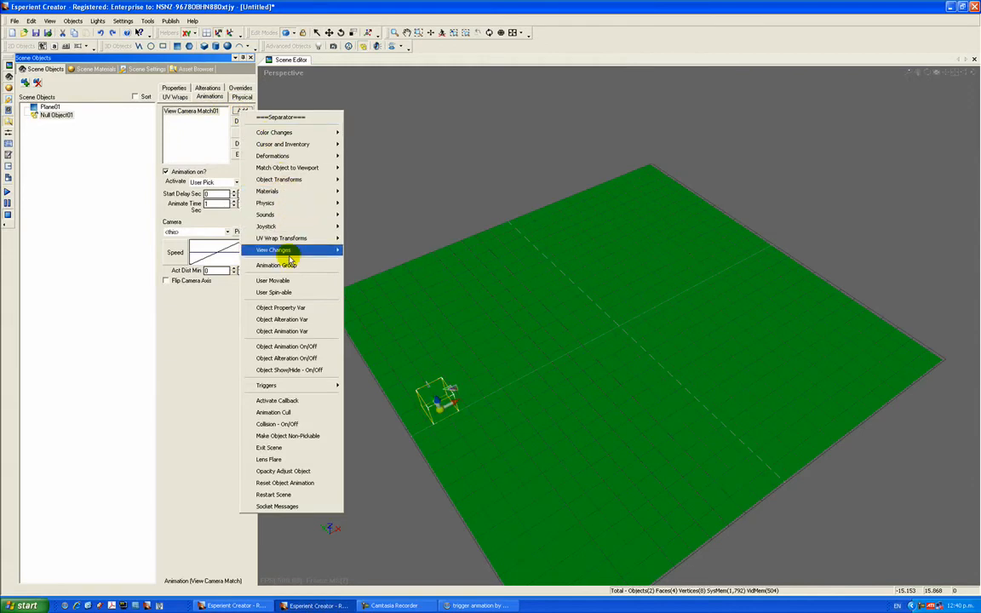
mouse_move(287, 252)
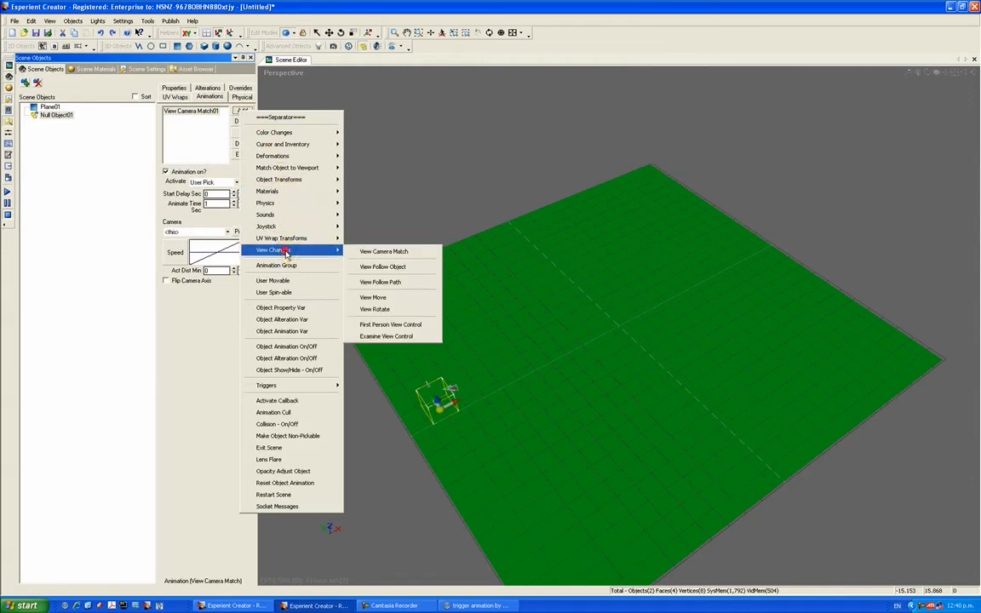
click(382, 326)
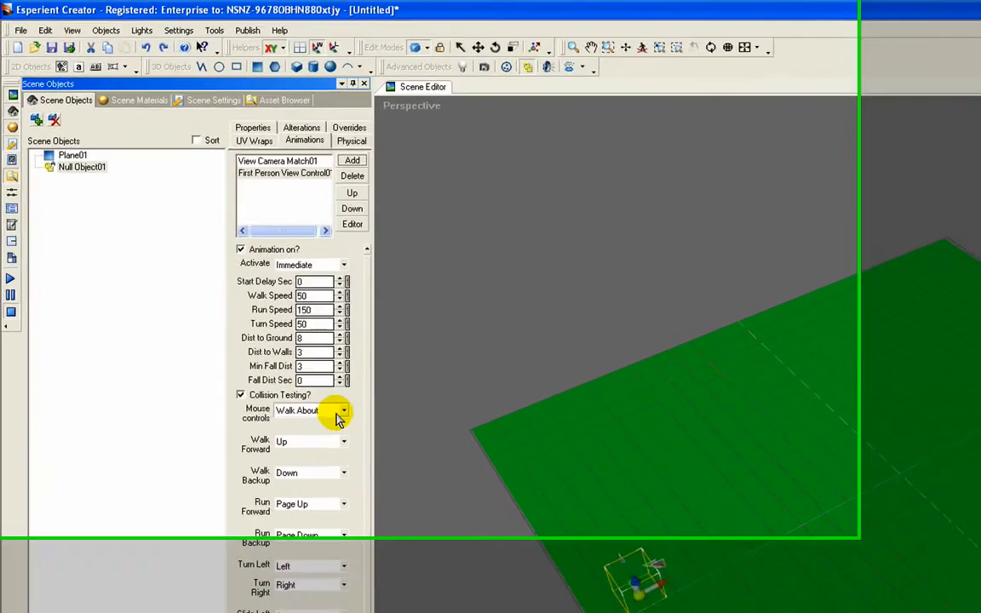
Set the First Person View Control's mouse controls to Shooter, Walk Forward to W and Walk Backup to S.
click(231, 286)
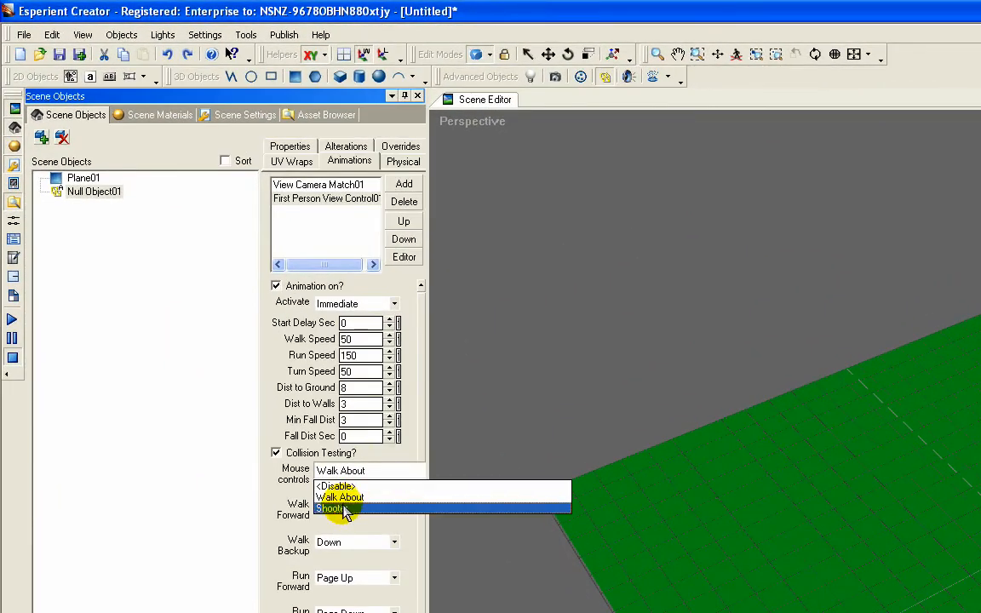
click(385, 508)
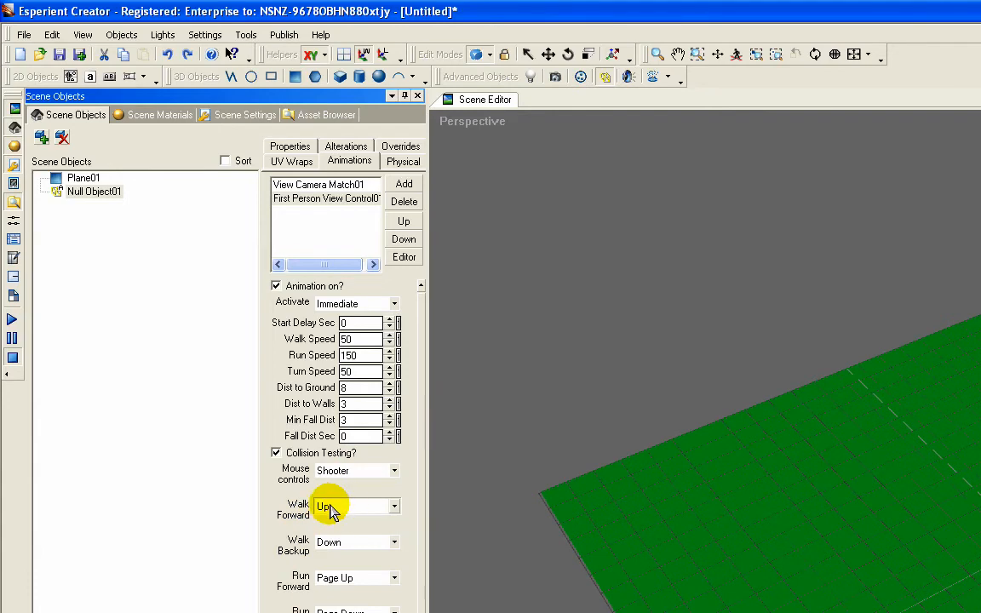
click(340, 509)
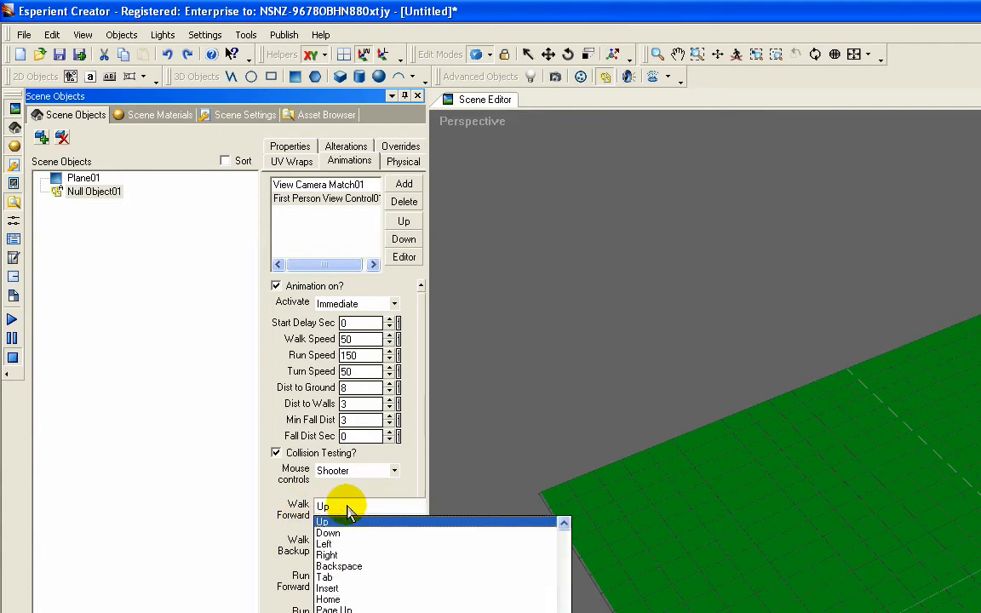
key(w)
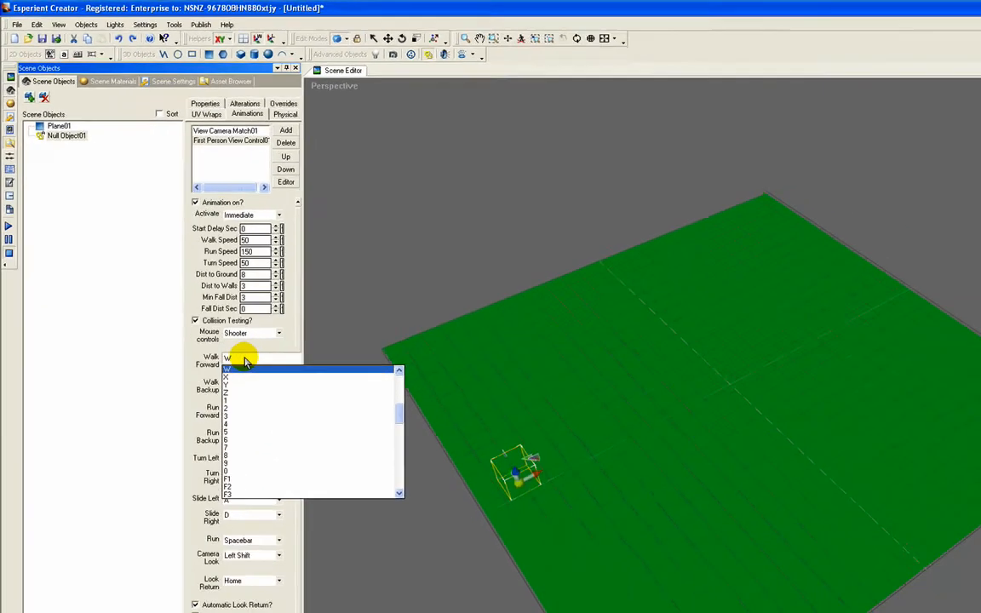
key(Return)
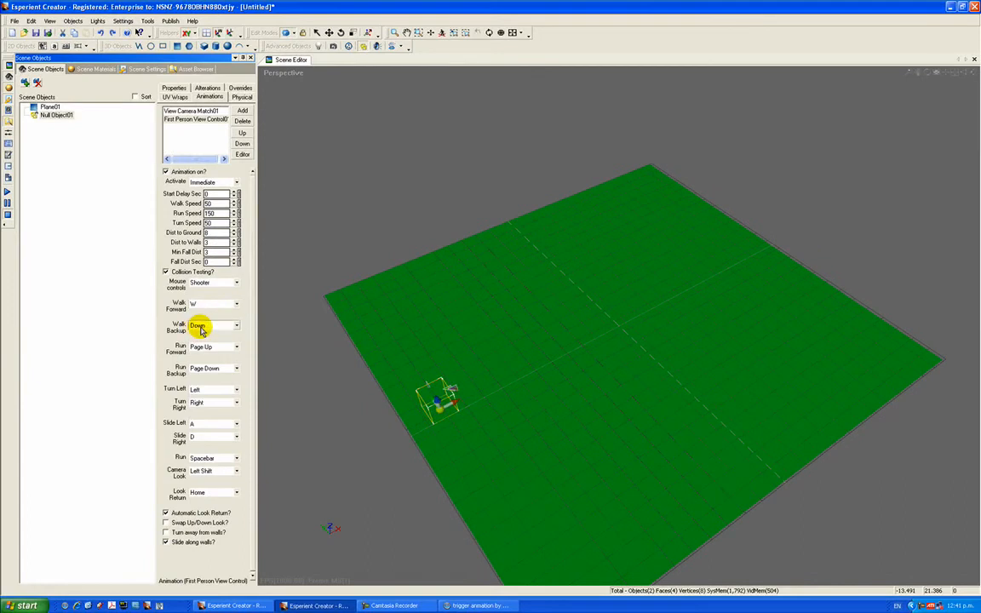
click(237, 325)
key(s)
key(s)
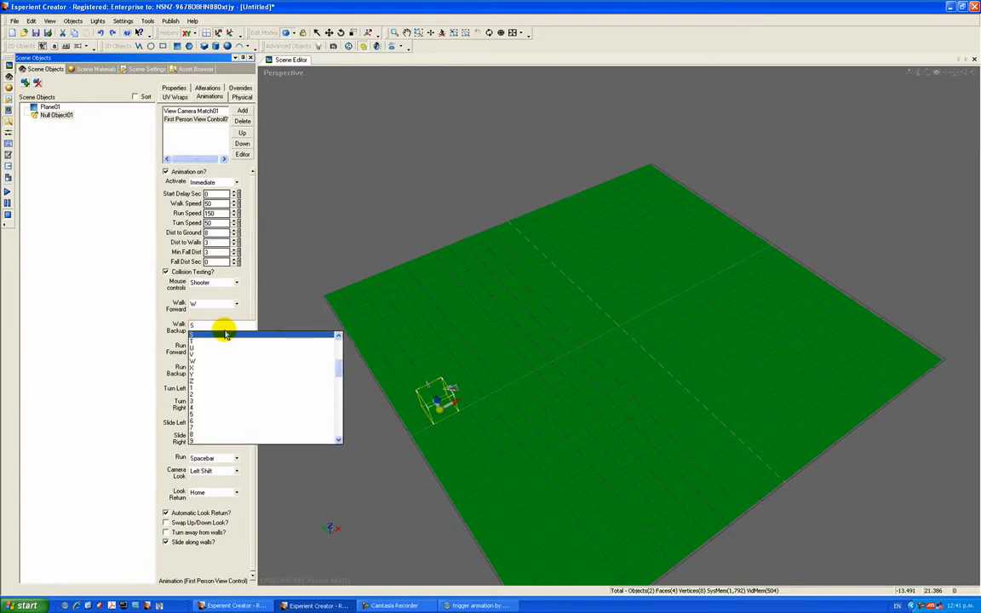
key(Return)
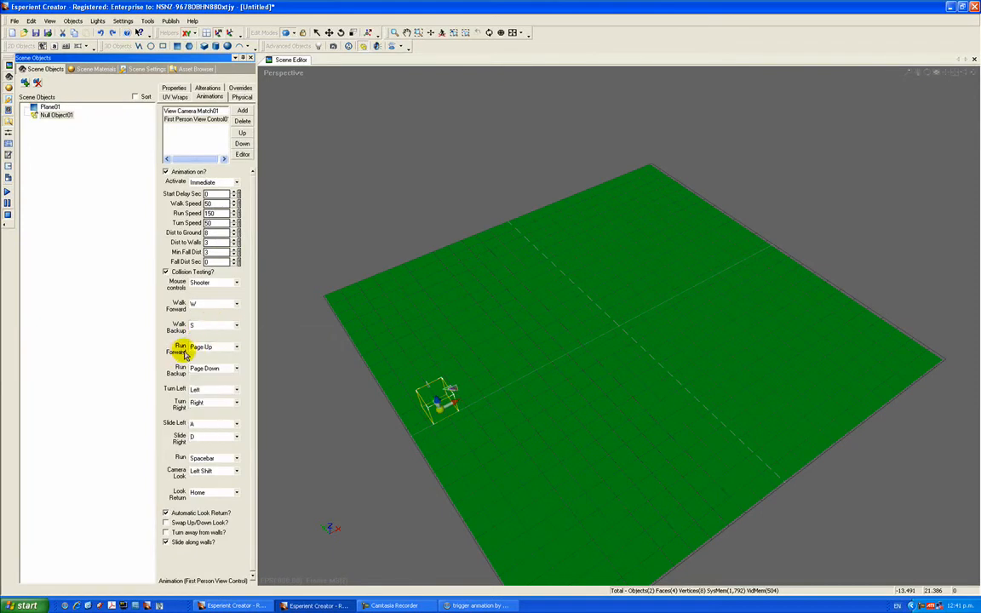
Assign Left Shift to Run Forward and Left Control to Run Backup in the First Person View Control.
click(237, 347)
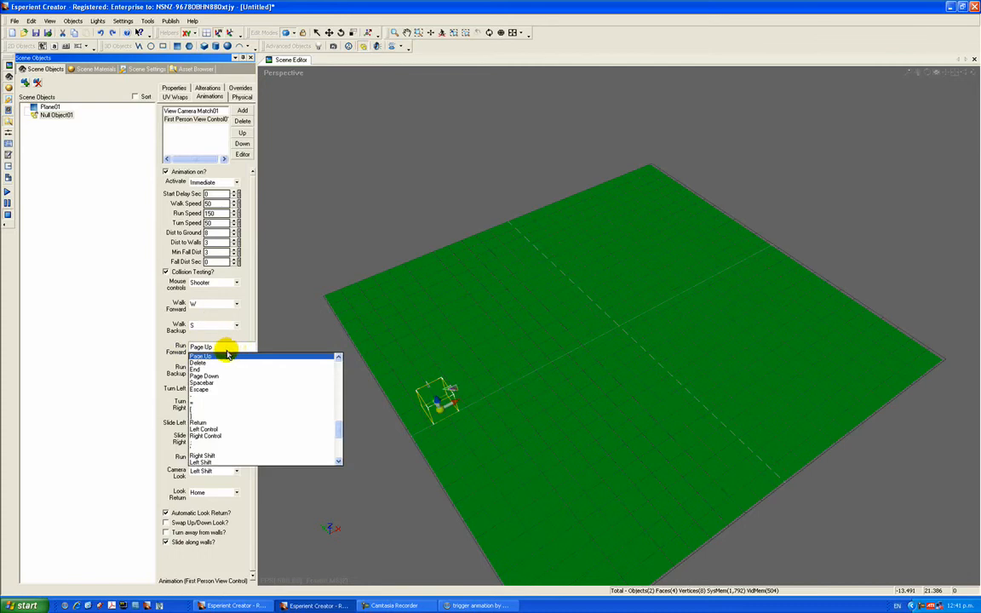
key(s)
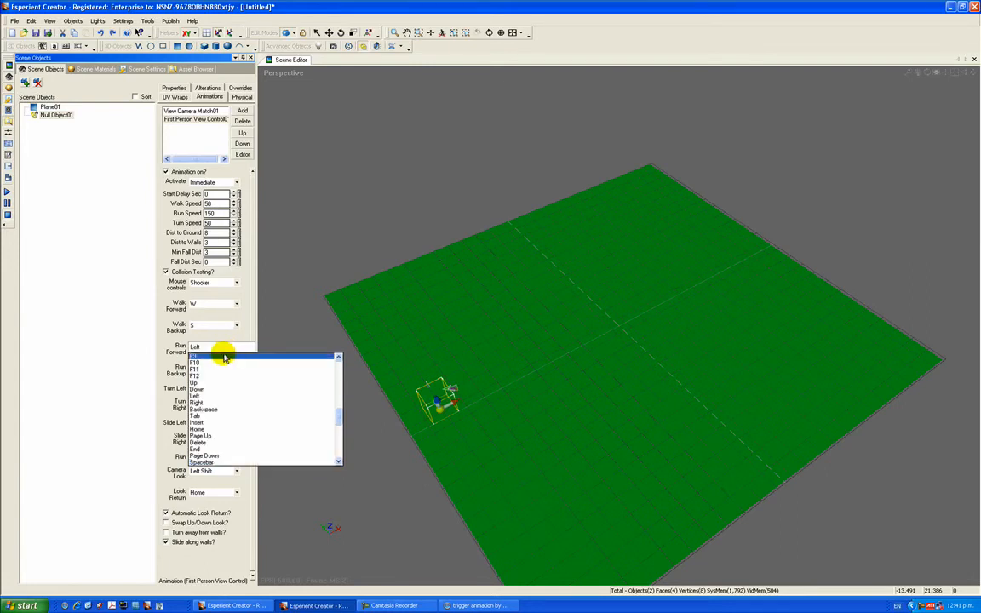
key(l)
key(l)
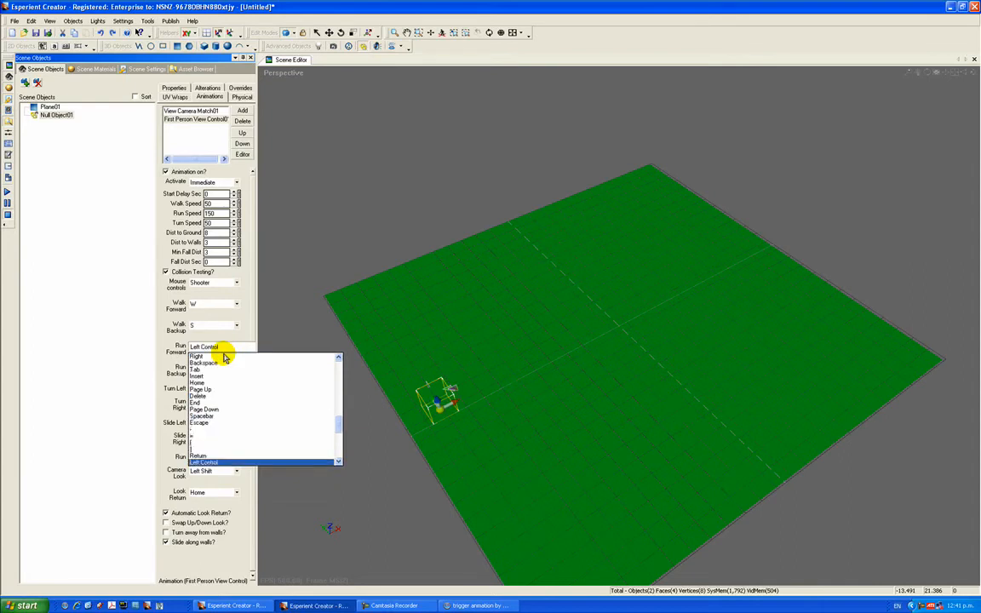
key(l)
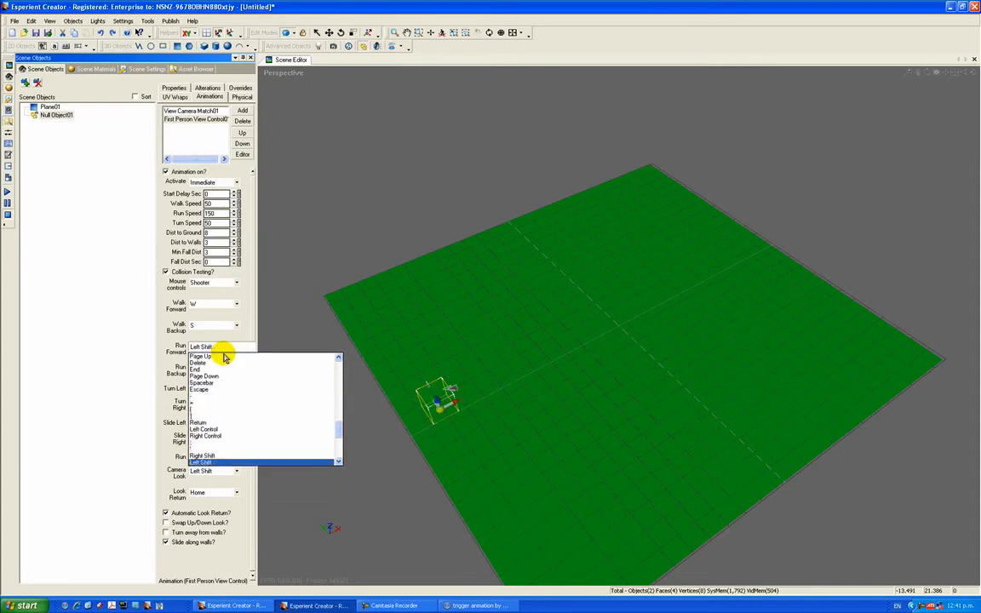
click(204, 463)
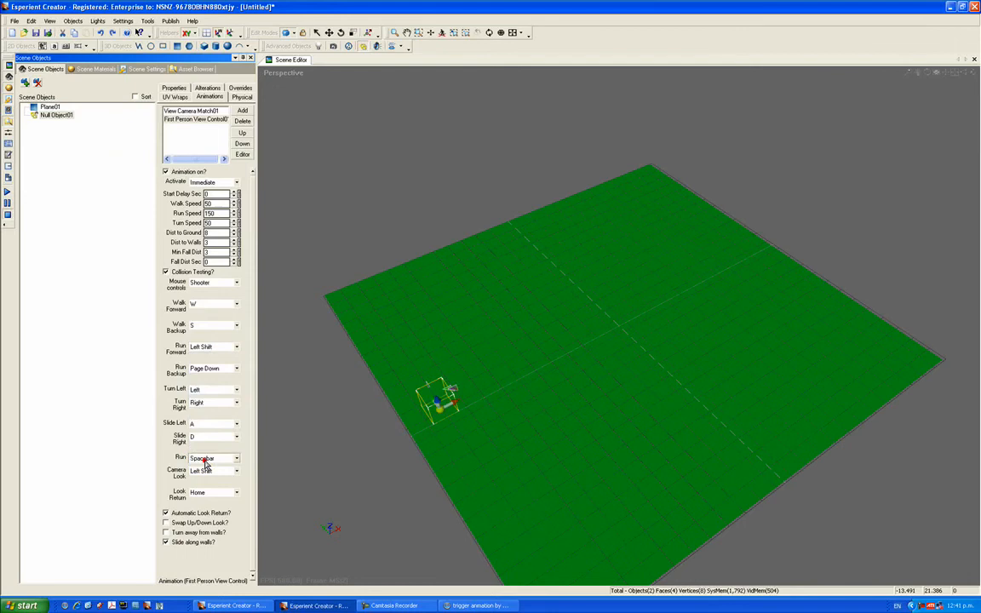
click(237, 371)
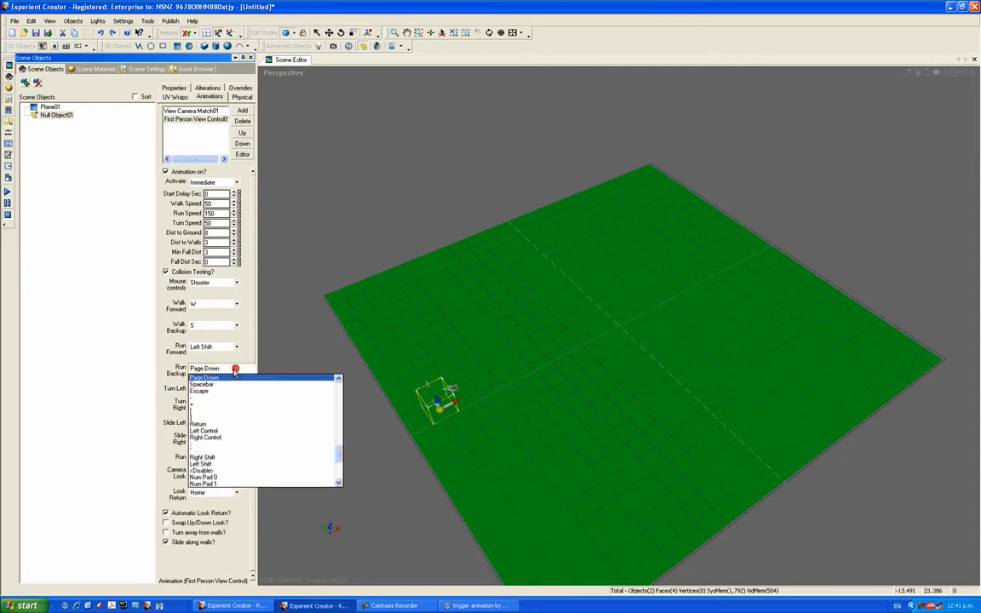
click(247, 430)
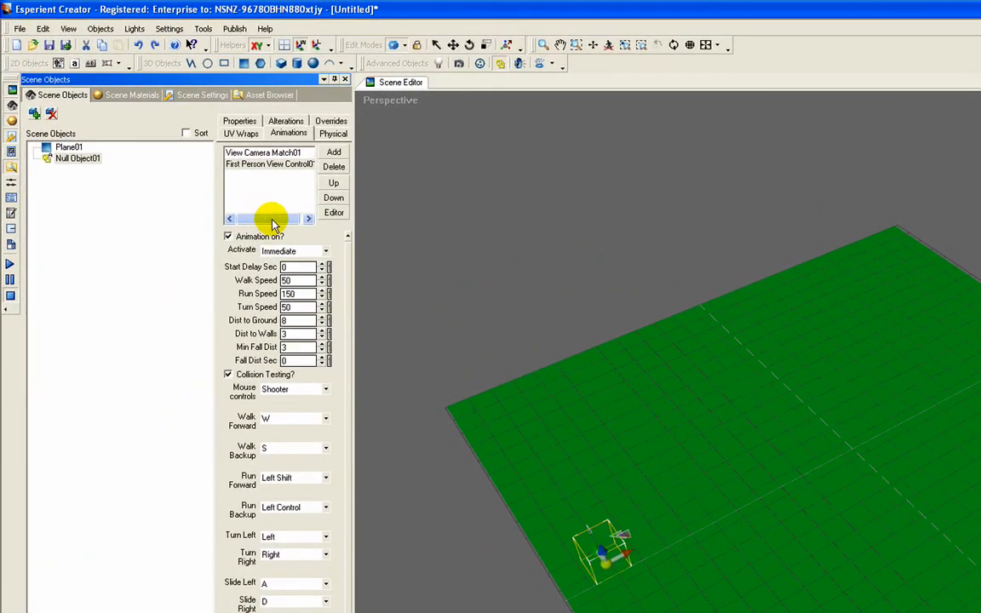
Rename the null object as start.
double_click(69, 161)
text(st)
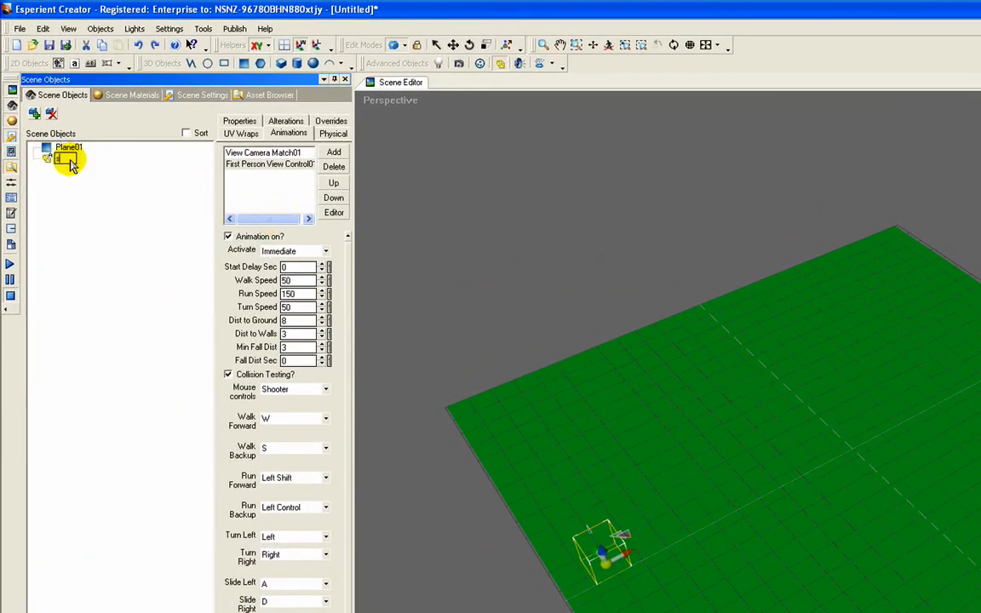
text(art)
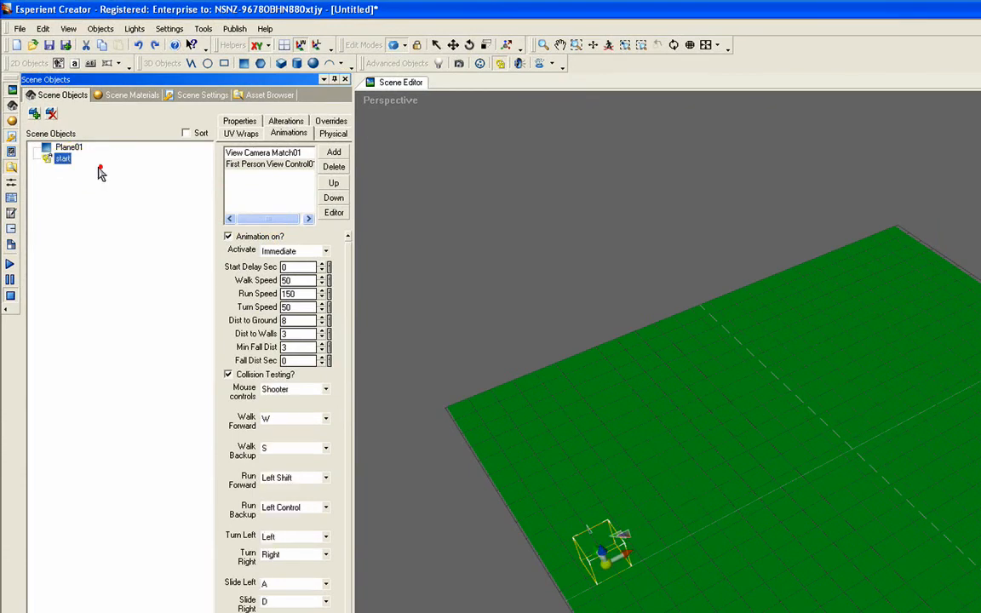
Rename the plane as ground.
click(68, 150)
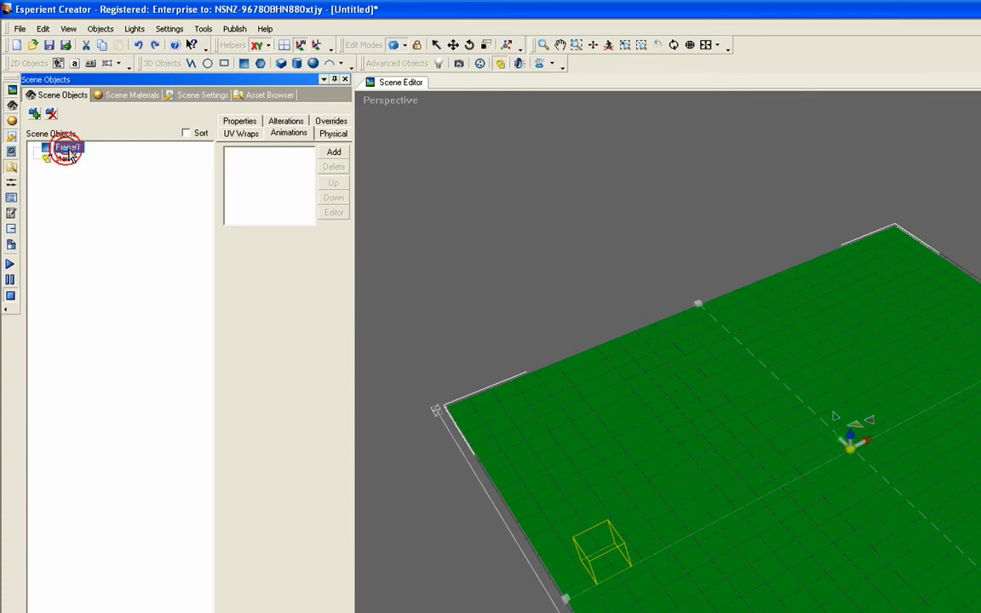
click(75, 150)
click(56, 149)
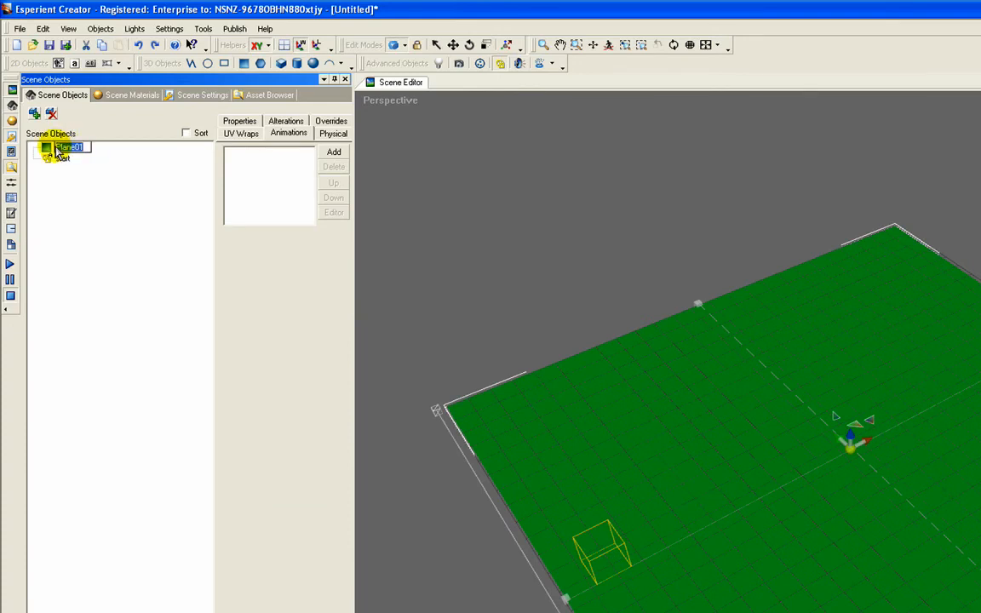
text(Grou)
key(Return)
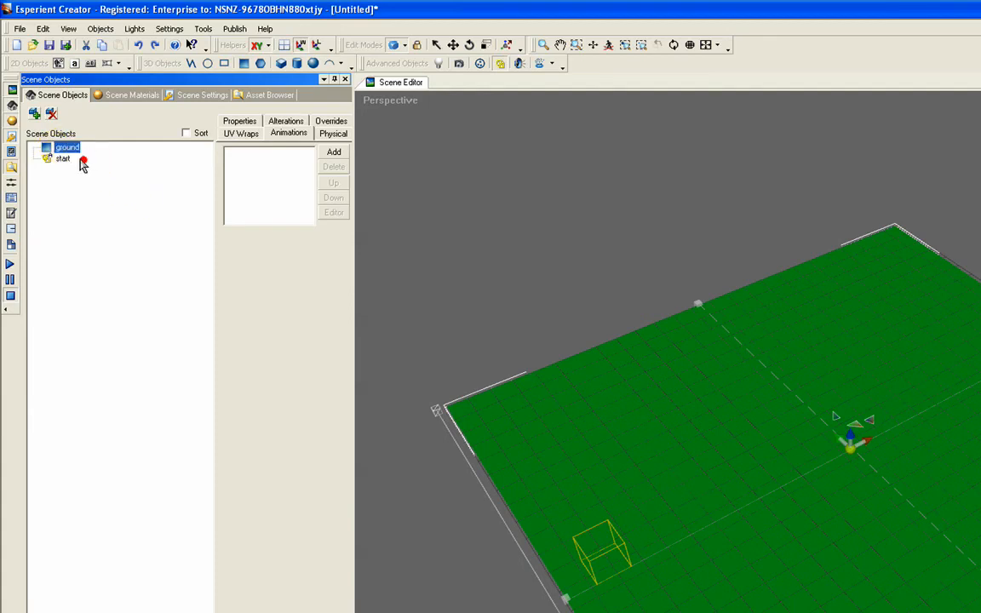
Place a camera near the ground plane's corner past the start object, aimed across the plane with a target distance of about 18.76.
click(60, 159)
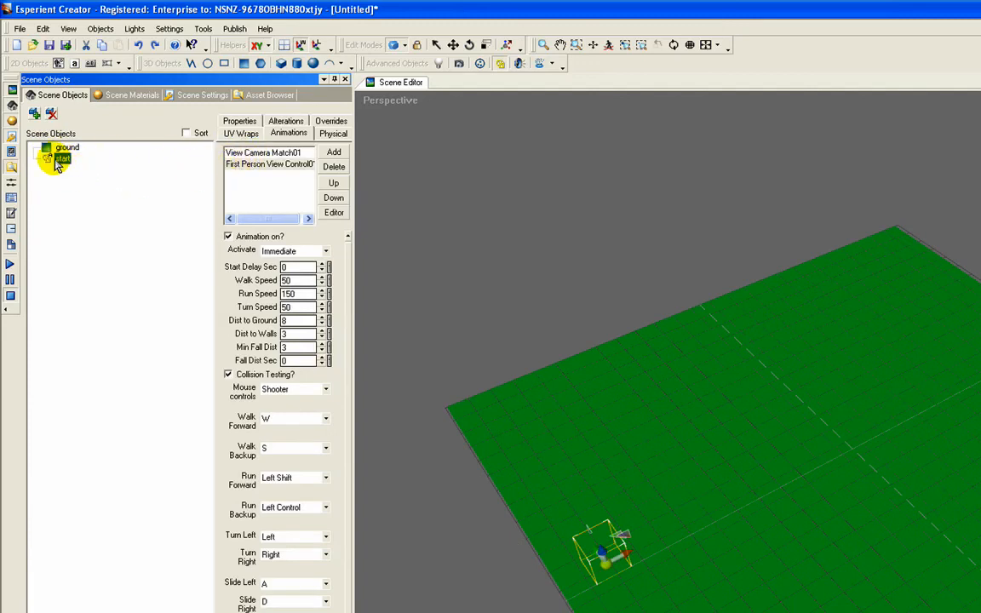
click(459, 65)
click(539, 425)
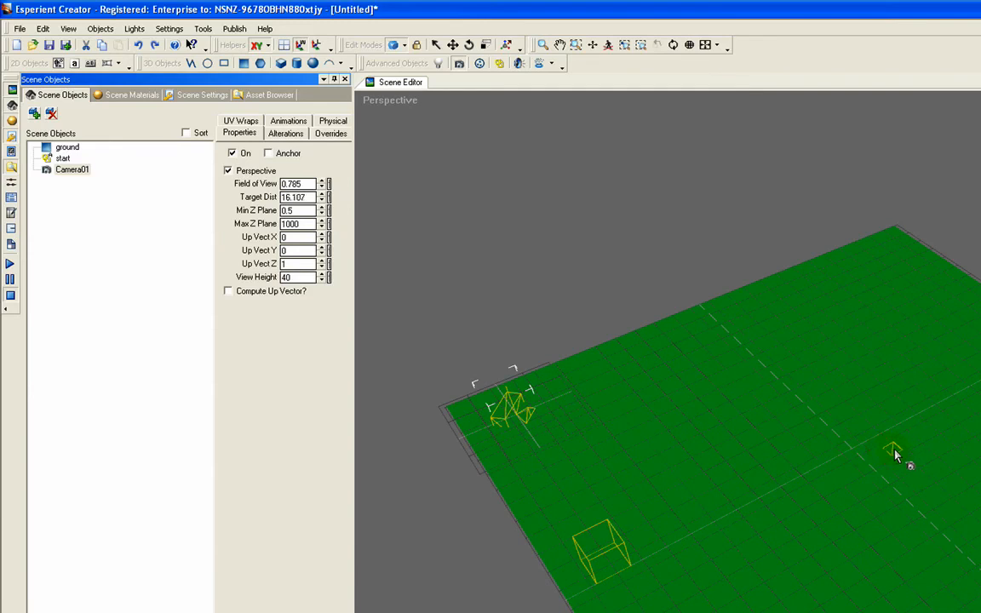
click(958, 452)
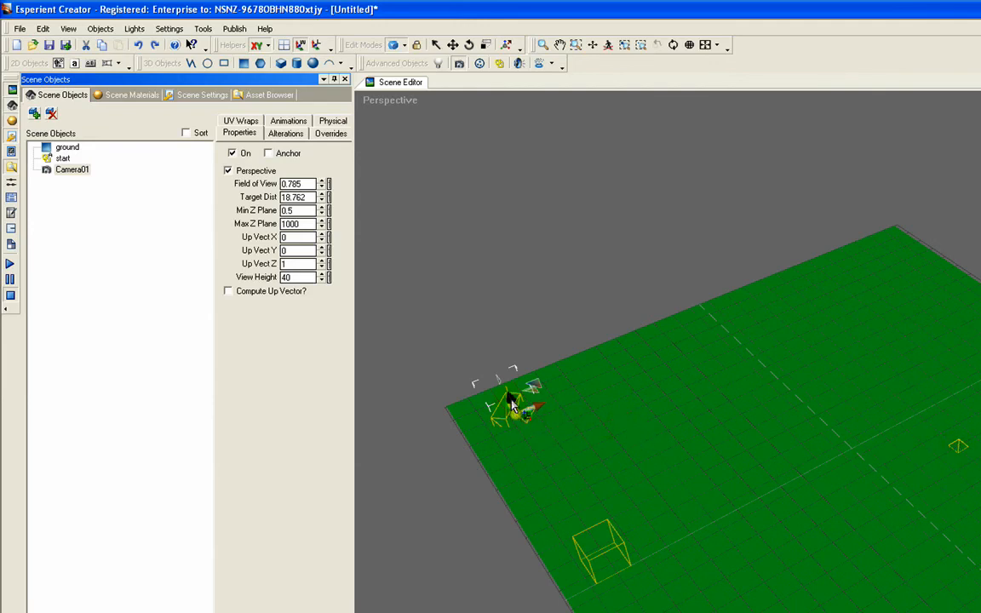
Raise Camera01 straight up so that it and its target sit above the ground plane.
mouse_move(512, 405)
mouse_down()
mouse_move(509, 332)
mouse_move(502, 349)
mouse_up()
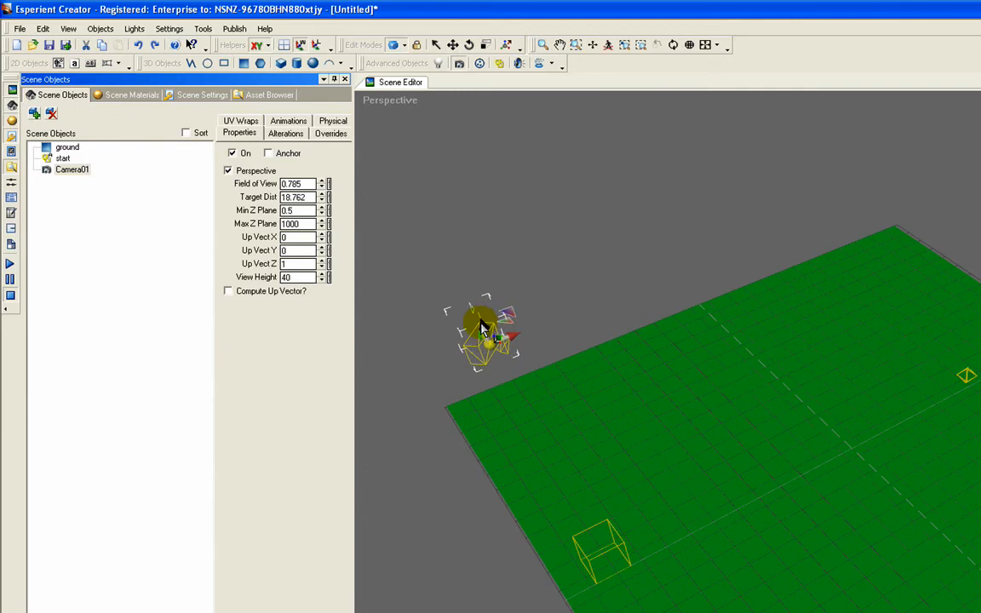
drag(481, 326, 477, 307)
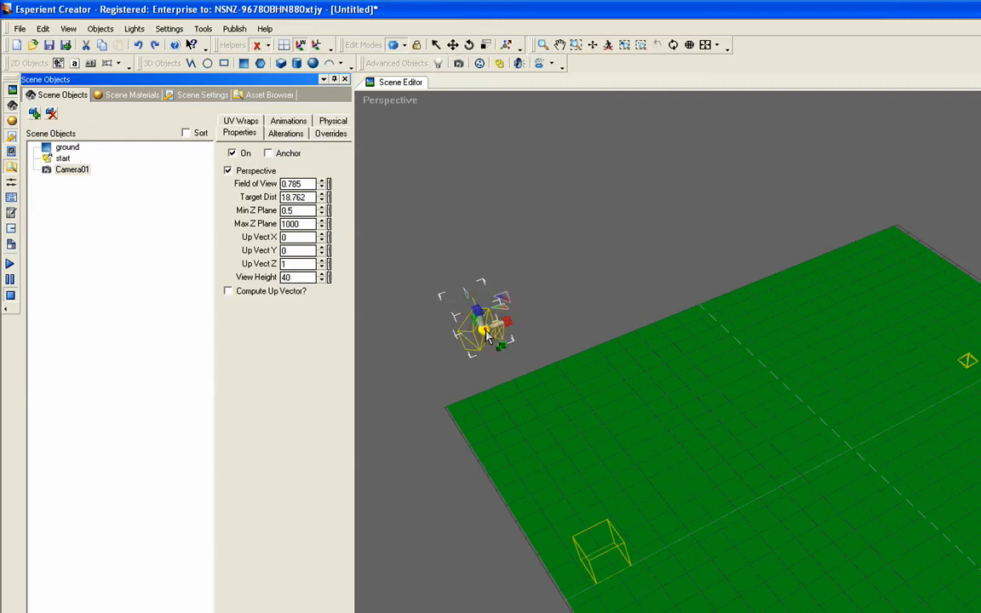
drag(487, 332, 393, 299)
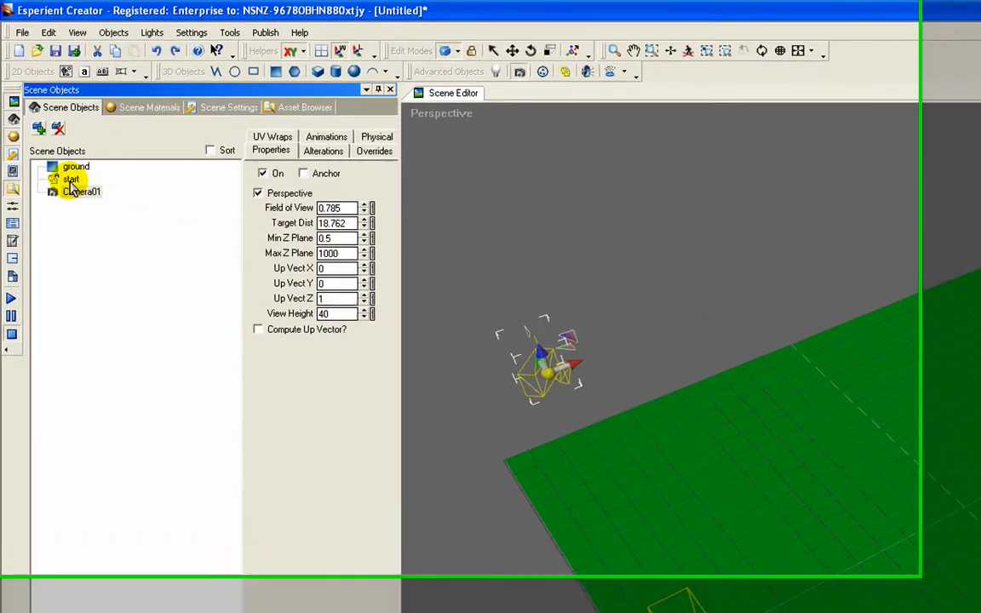
Set the start object's View Camera Match to activate Immediate with Camera01 as its camera, and test-play the scene.
click(63, 160)
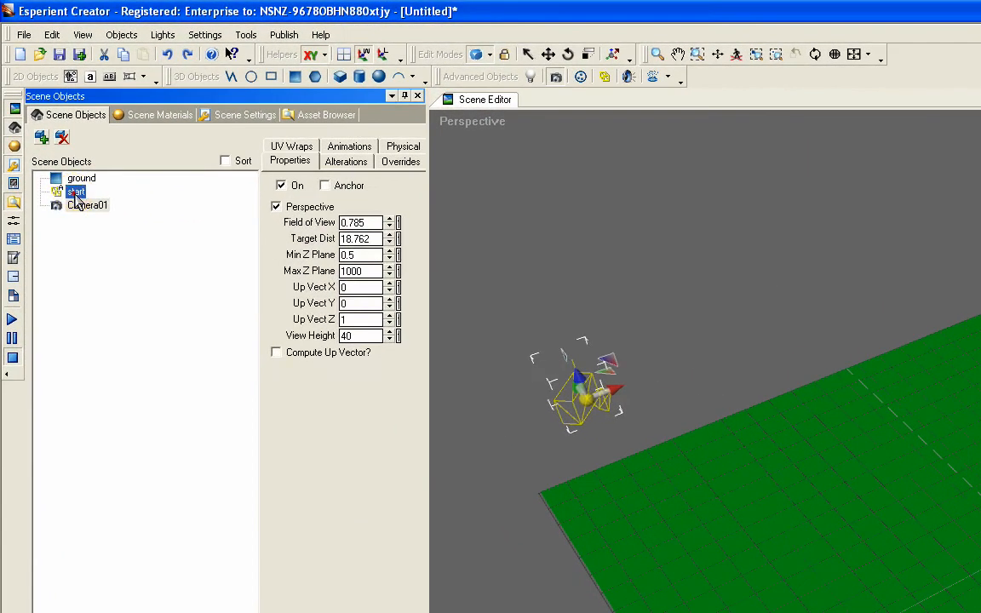
click(347, 148)
click(299, 187)
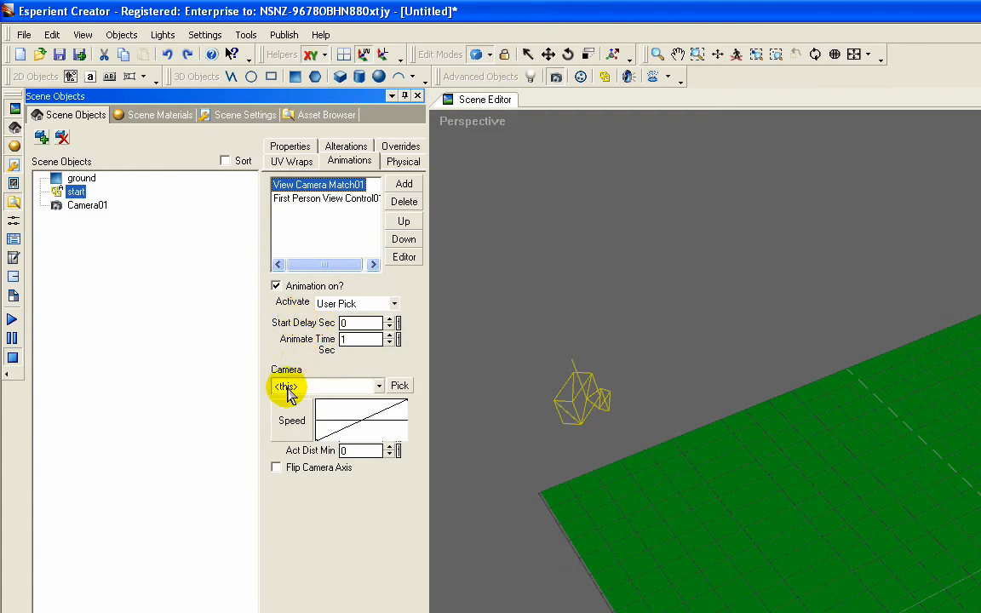
click(390, 304)
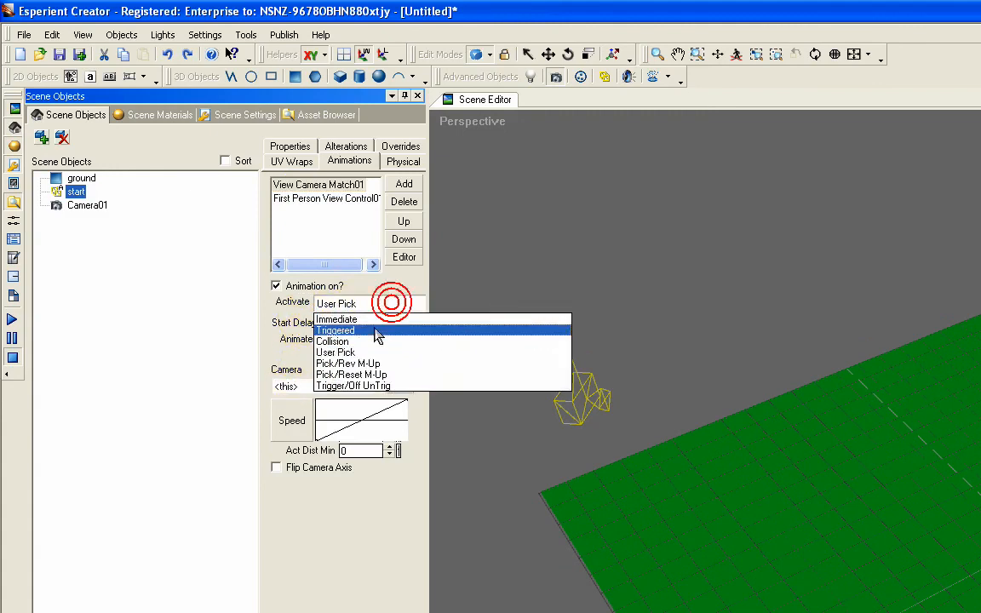
click(358, 318)
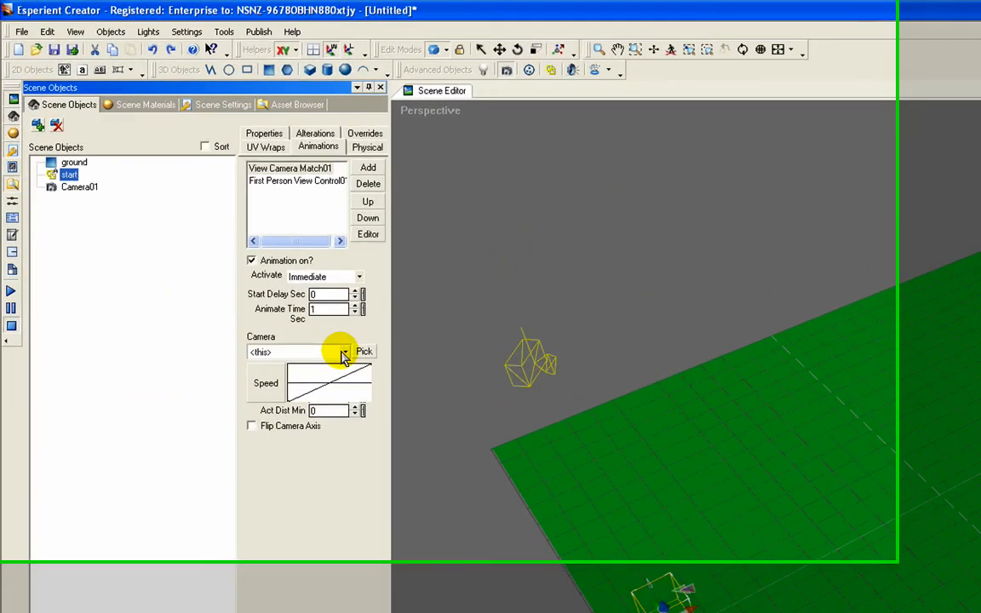
click(227, 232)
click(318, 414)
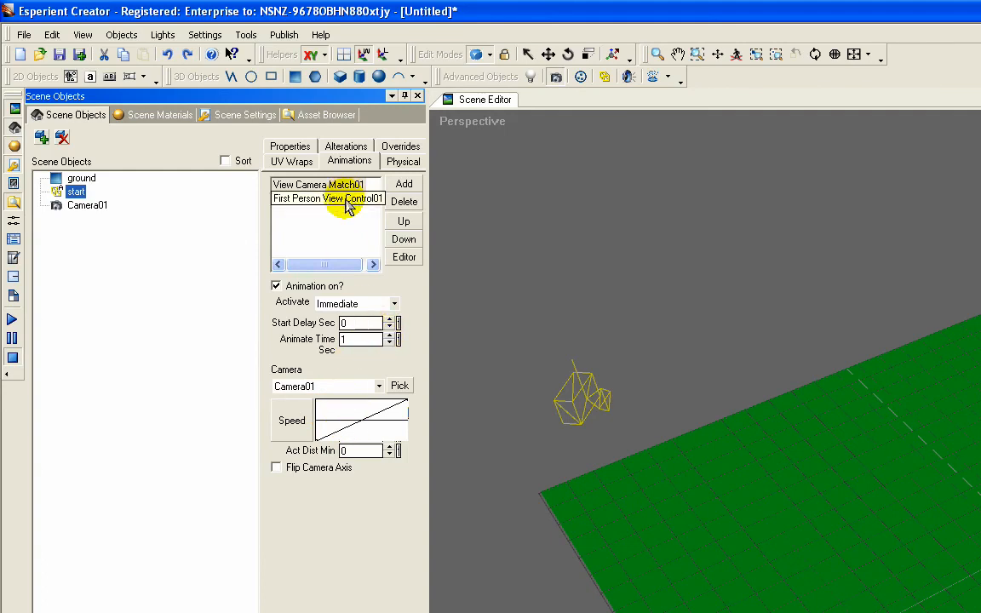
click(13, 322)
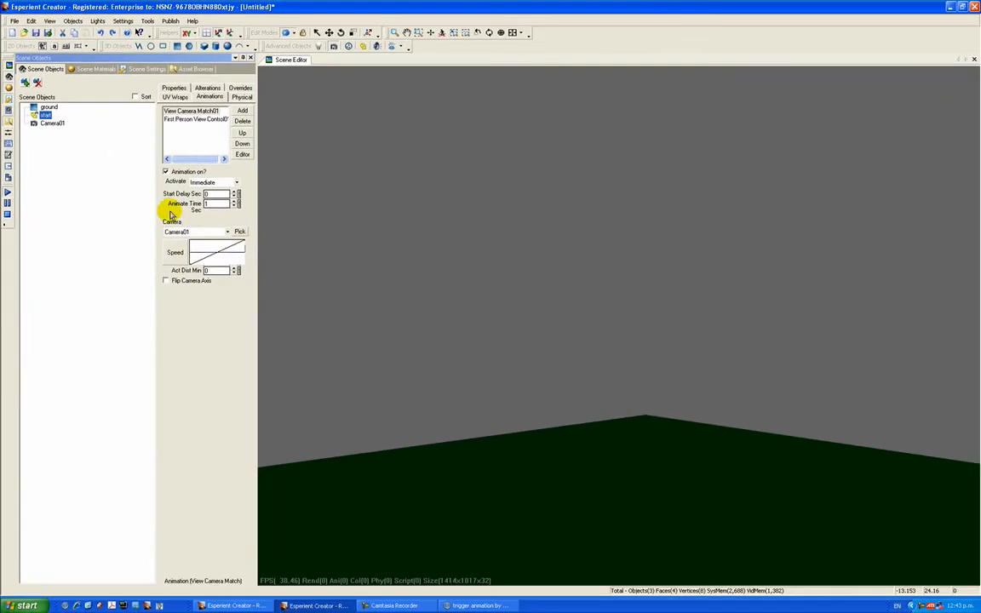
click(7, 216)
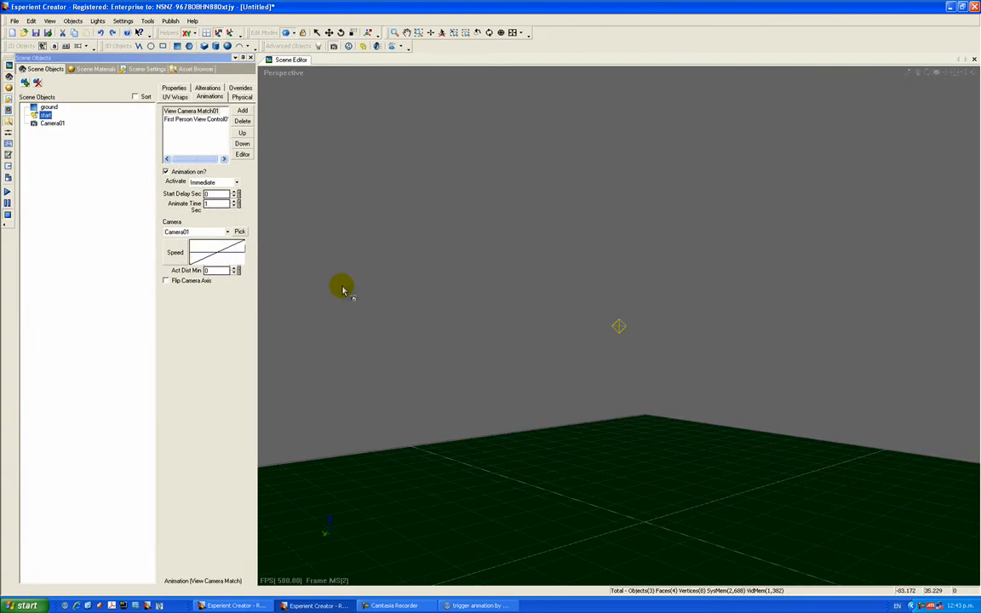